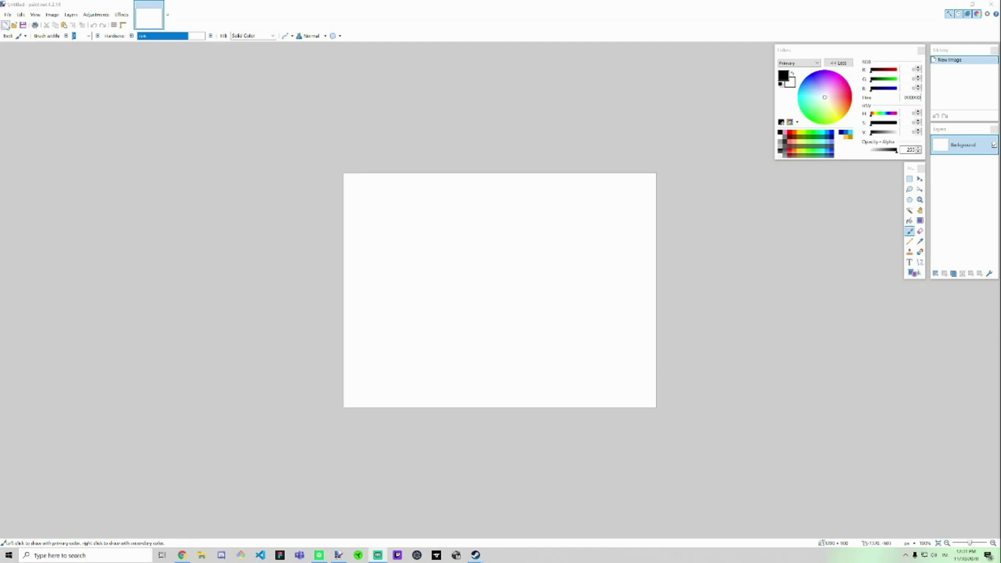
Step: Create a new blank image 2000 pixels wide and 1500 pixels high
left_click(9, 19)
left_click(8, 15)
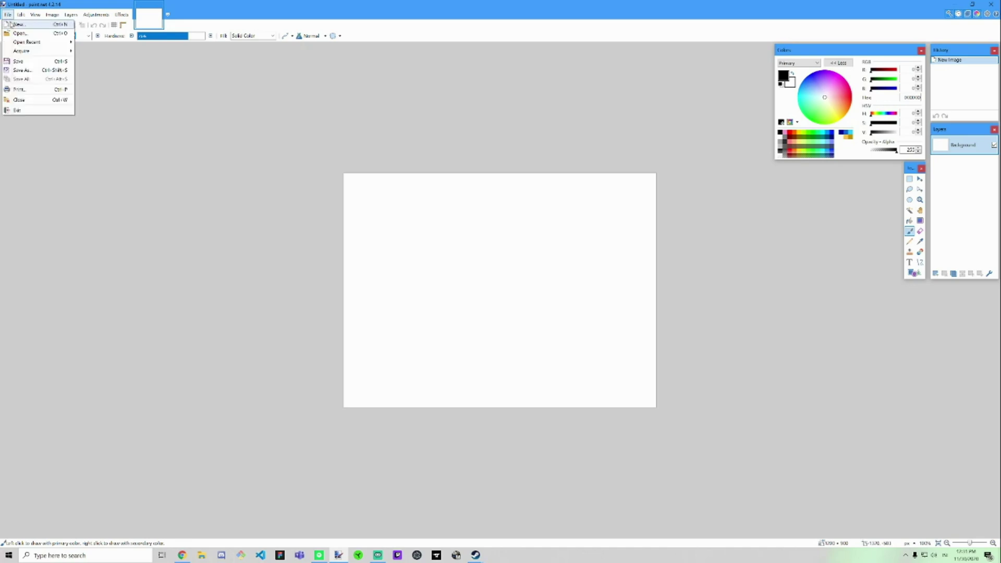
left_click(14, 26)
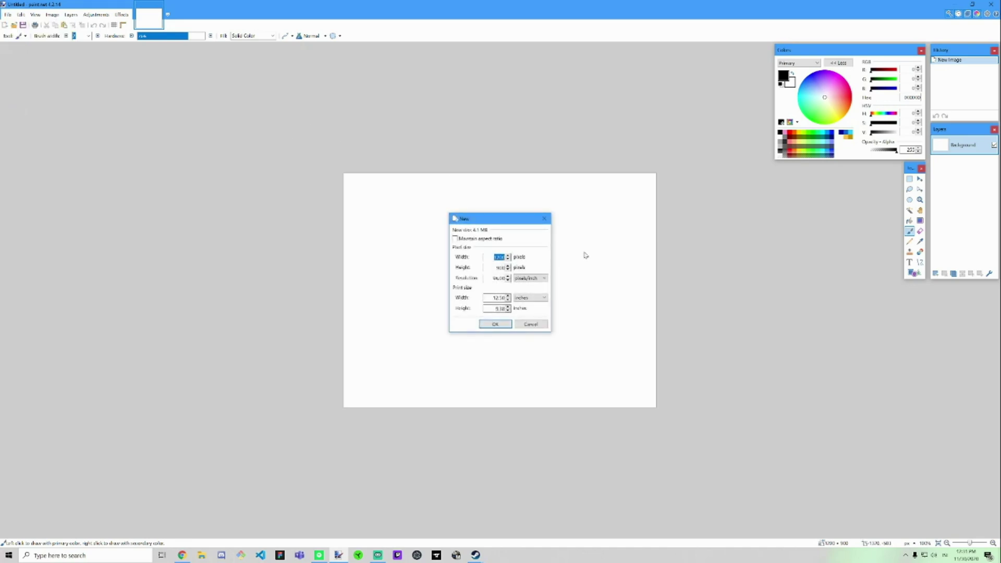
type("20")
key("Tab")
key("BackSpace")
type("1500")
left_click(498, 324)
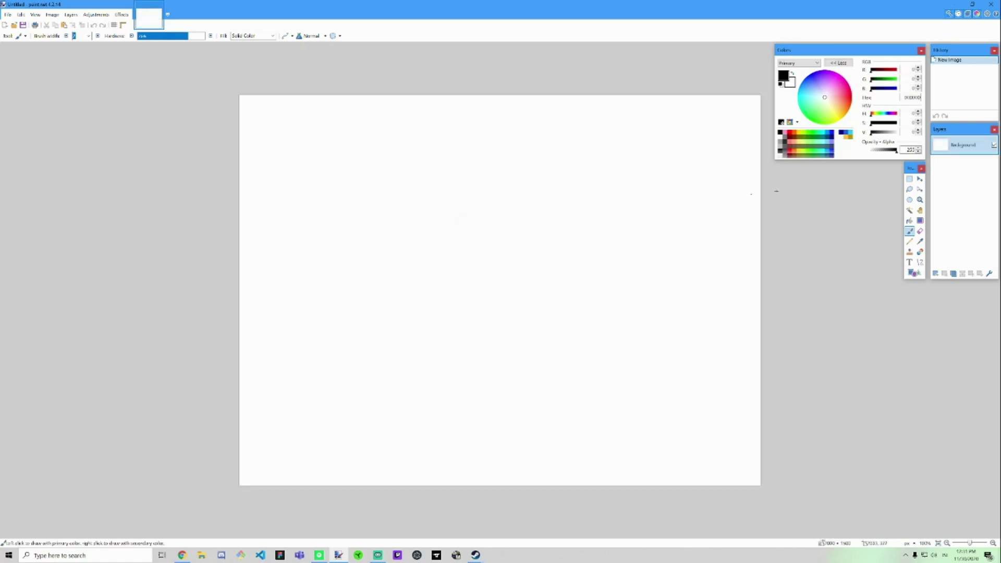
Step: Fill the entire canvas with black using the Paint Bucket
left_click(910, 221)
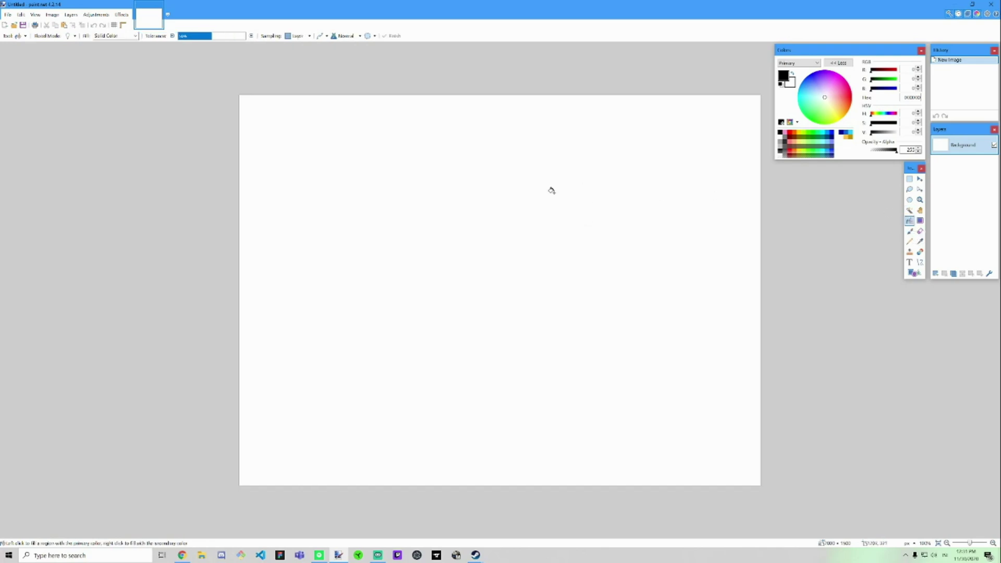
left_click(570, 192)
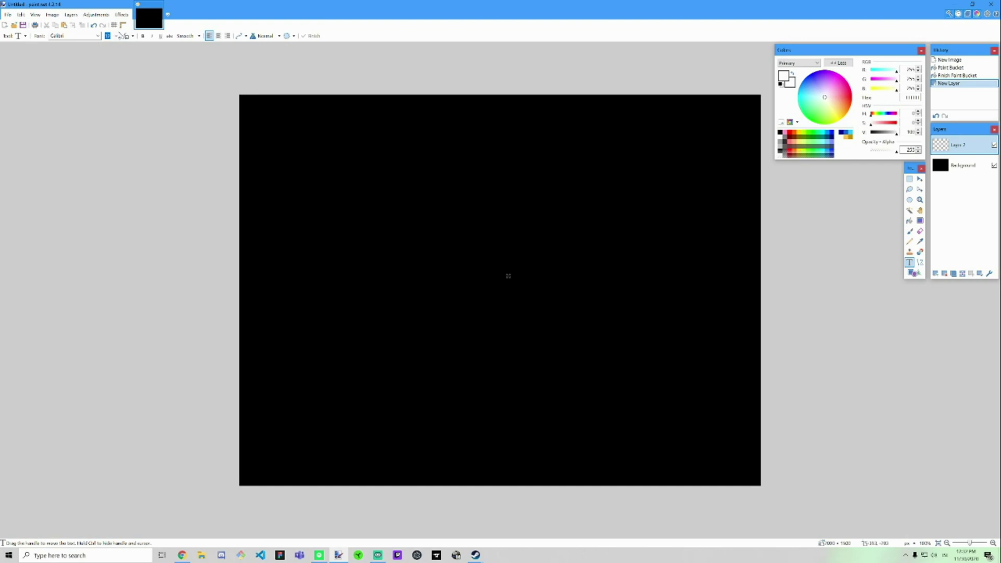
Step: Type GOLD at the canvas centre in size 180, centre-aligned text
left_click(116, 35)
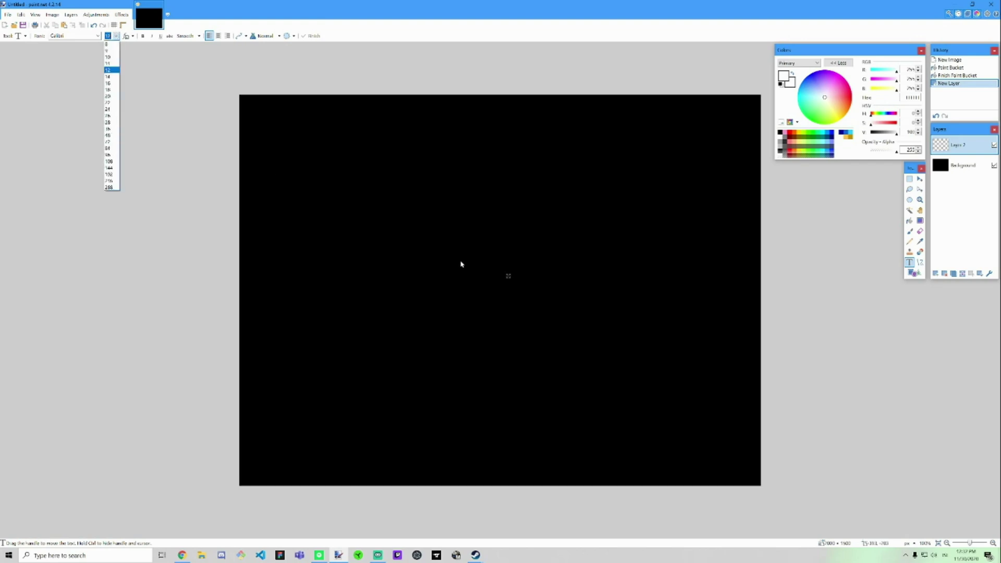
left_click(505, 269)
type("dwerrwsrea")
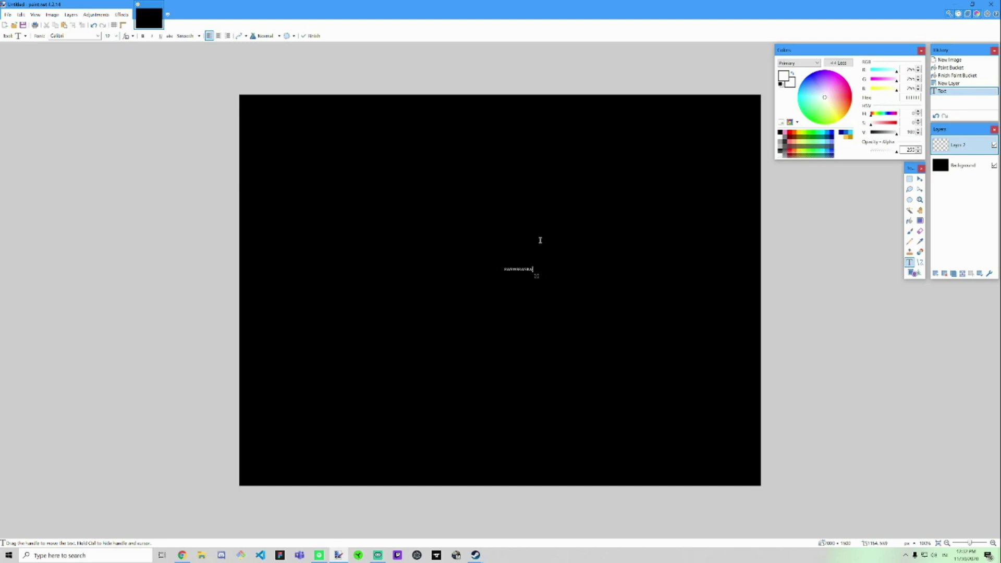
key("BackSpace")
key("BackSpace")
key("BackSpace")
key("BackSpace")
key("BackSpace")
key("BackSpace")
key("BackSpace")
key("BackSpace")
key("BackSpace")
key("BackSpace")
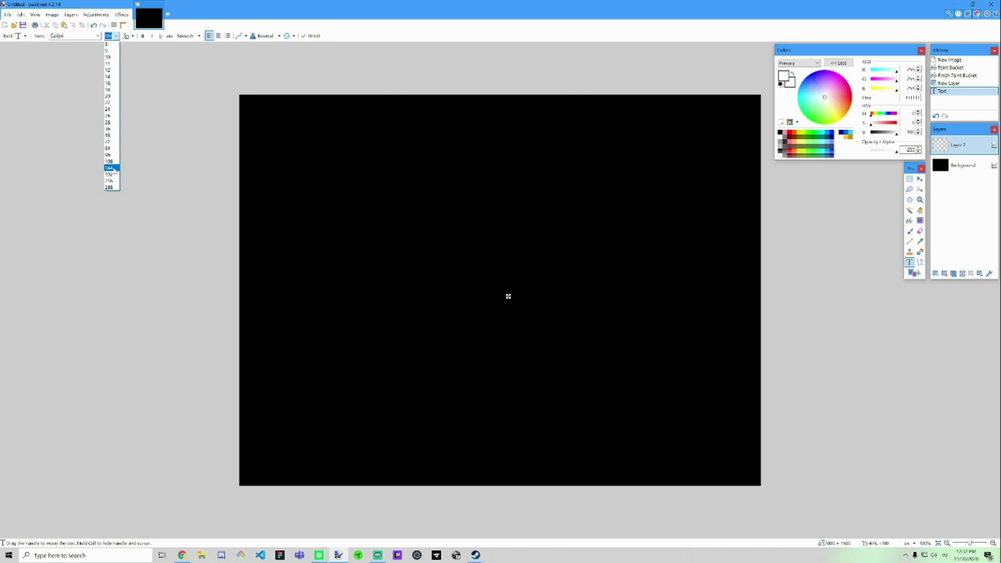
left_click(114, 174)
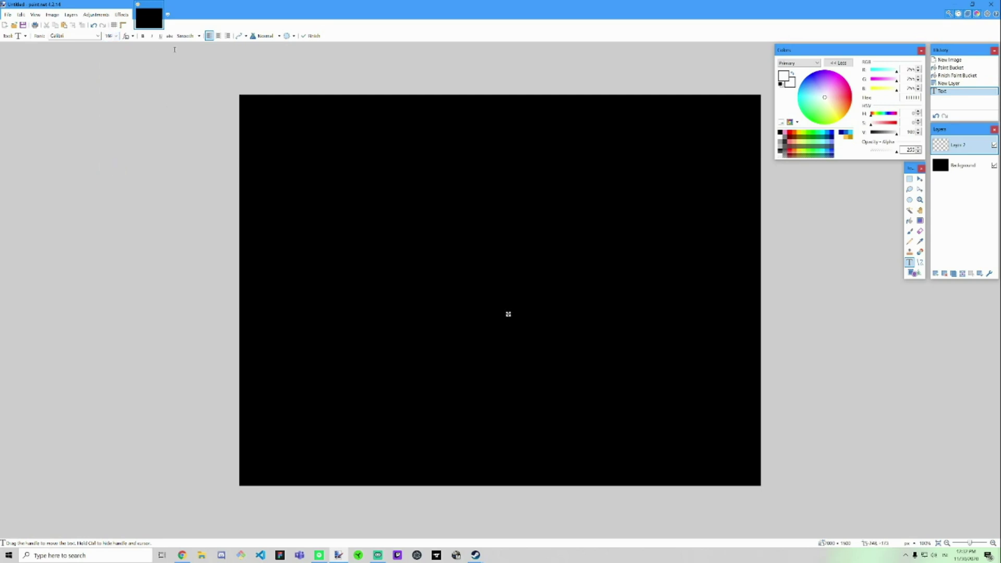
left_click(222, 38)
type("GOL")
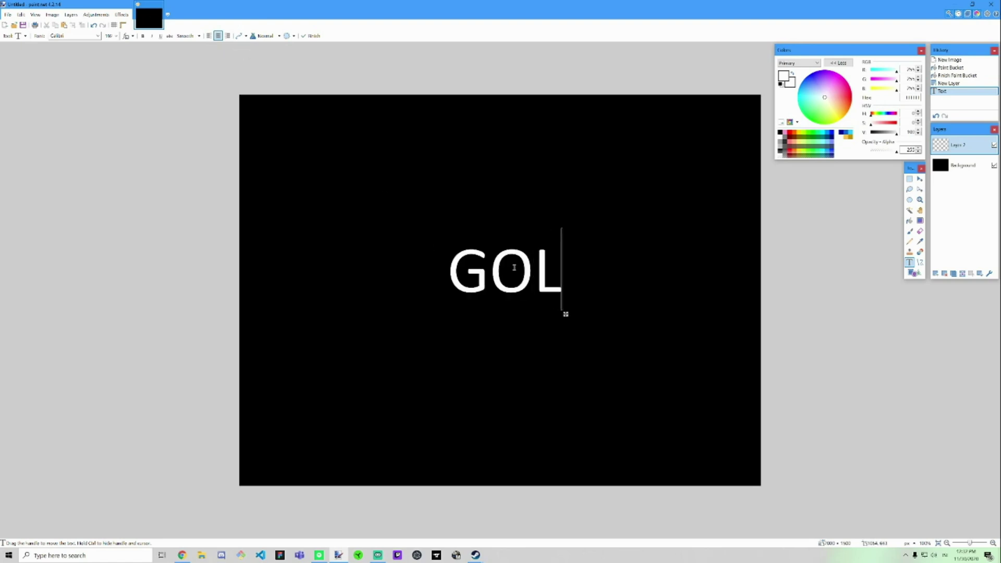
type("D")
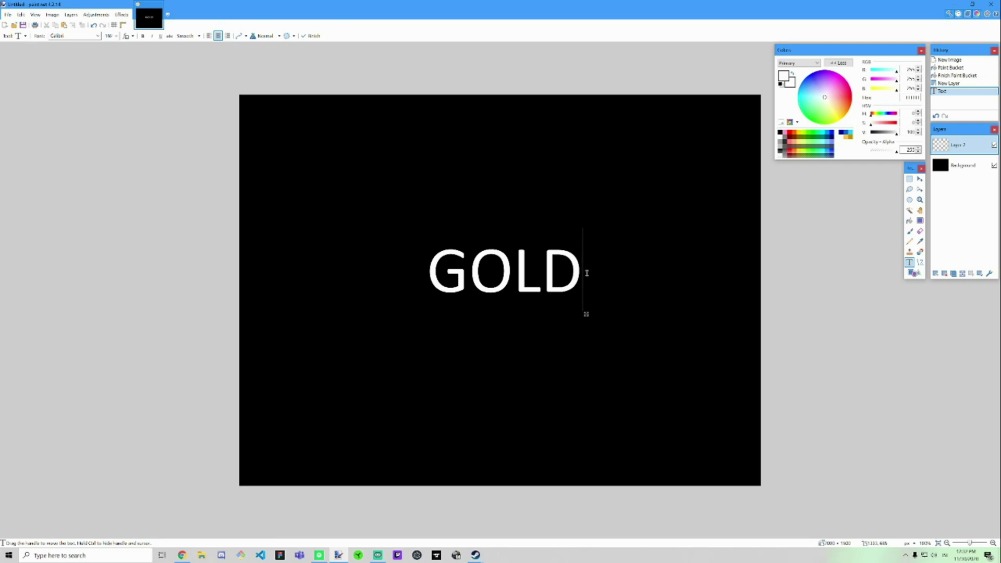
Step: Switch the GOLD text to the Haettenschweiler font and a larger size
left_click(100, 37)
scroll(107, 92, "down", 3)
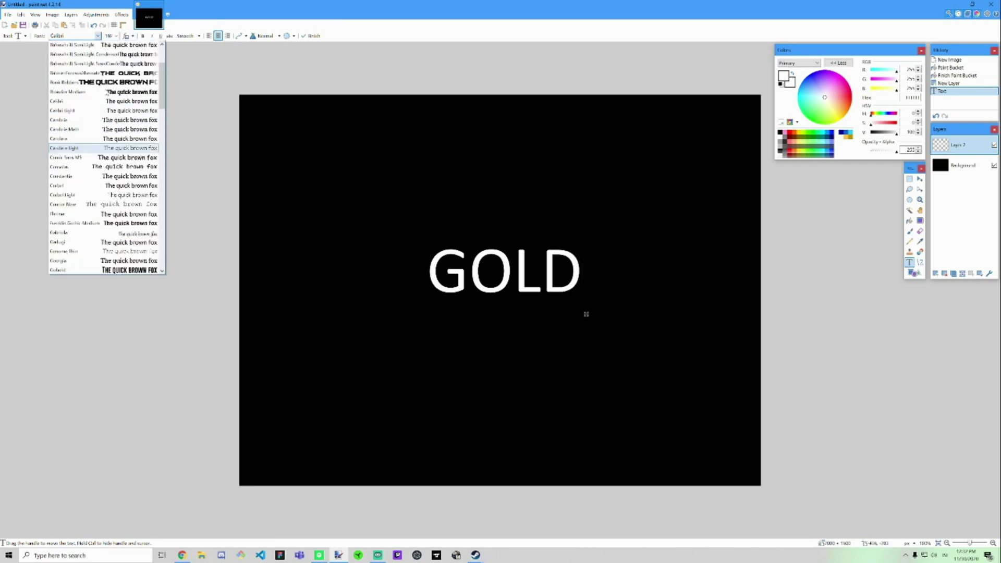
scroll(108, 91, "up", 3)
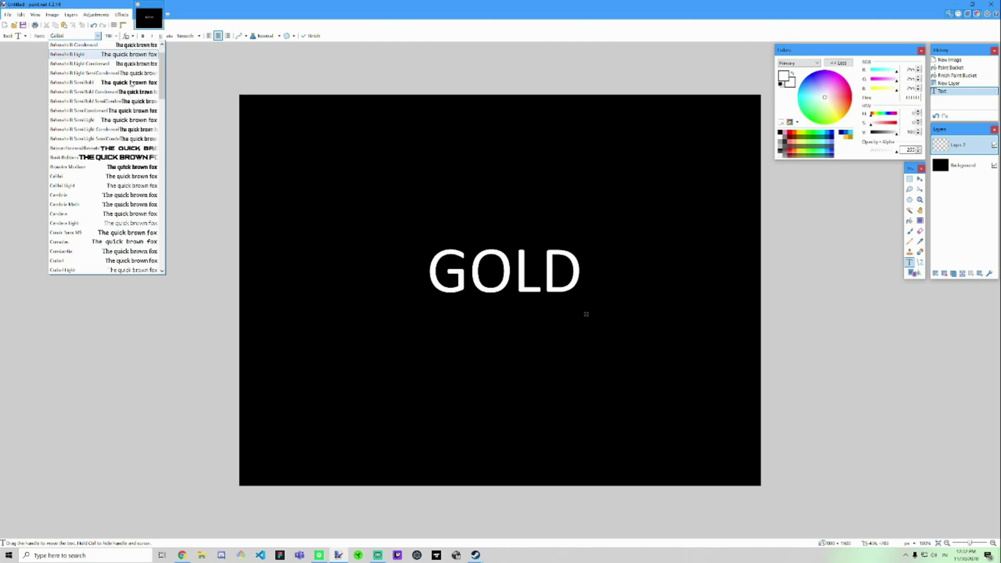
scroll(132, 88, "down", 15)
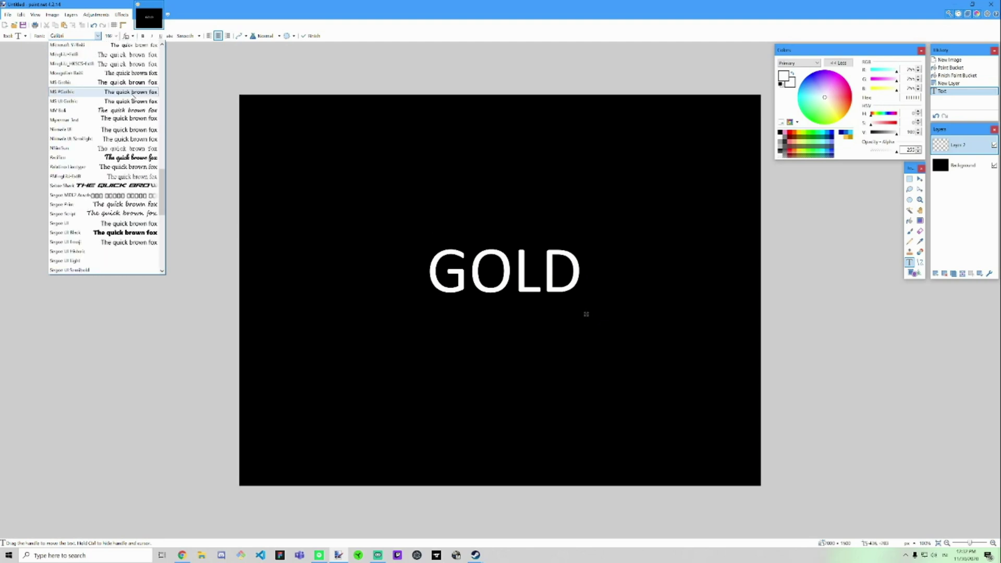
scroll(141, 188, "up", 6)
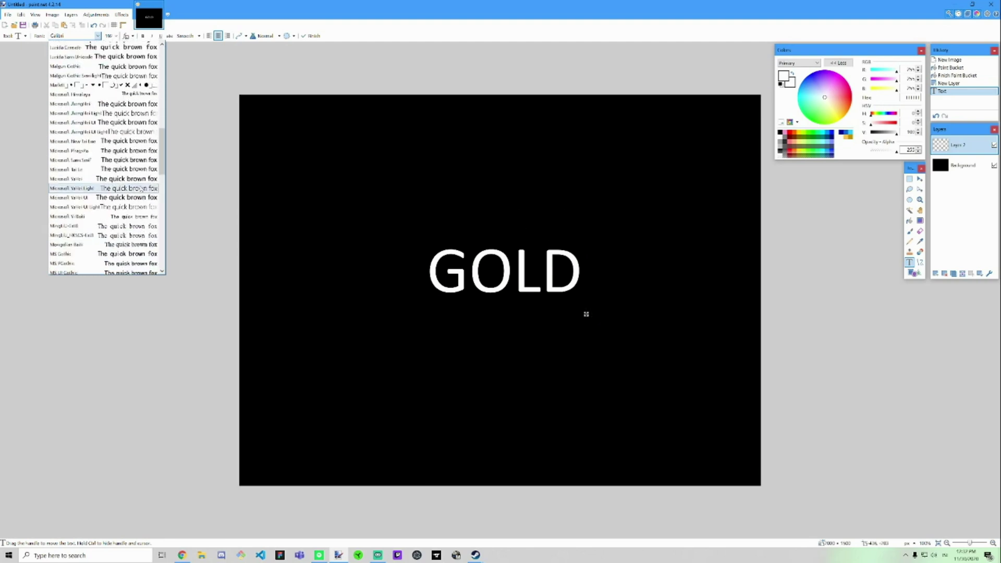
scroll(141, 188, "up", 5)
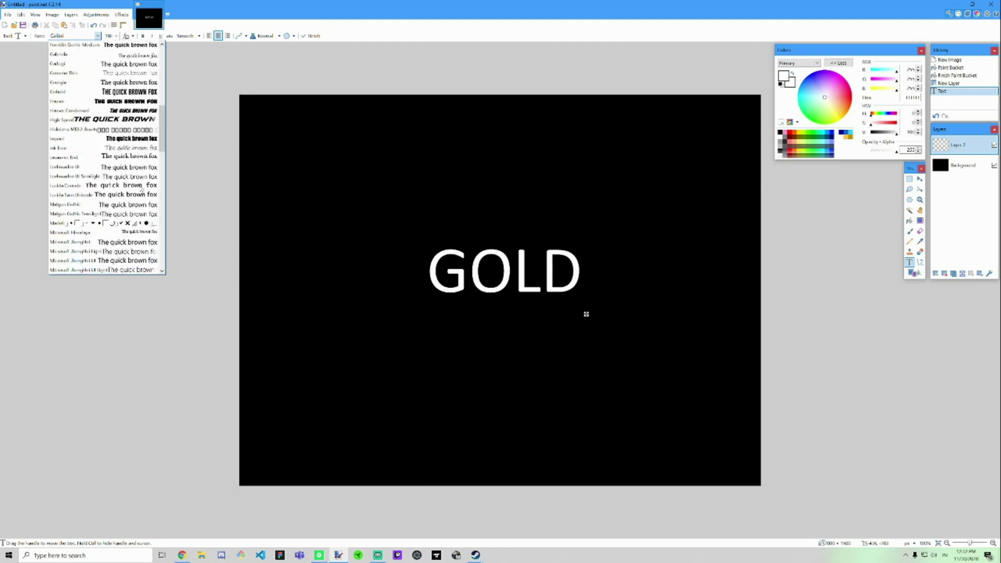
left_click(128, 102)
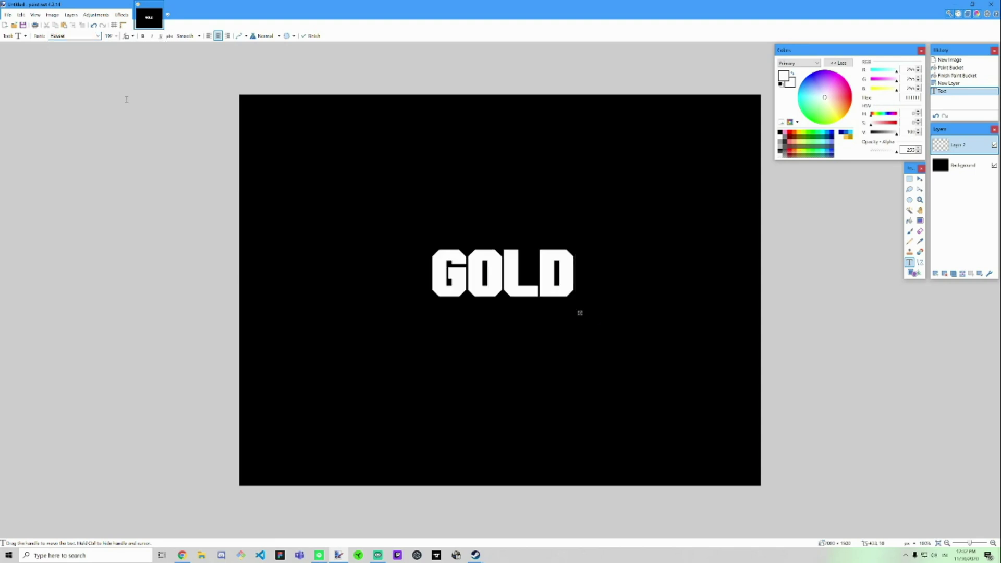
left_click(117, 36)
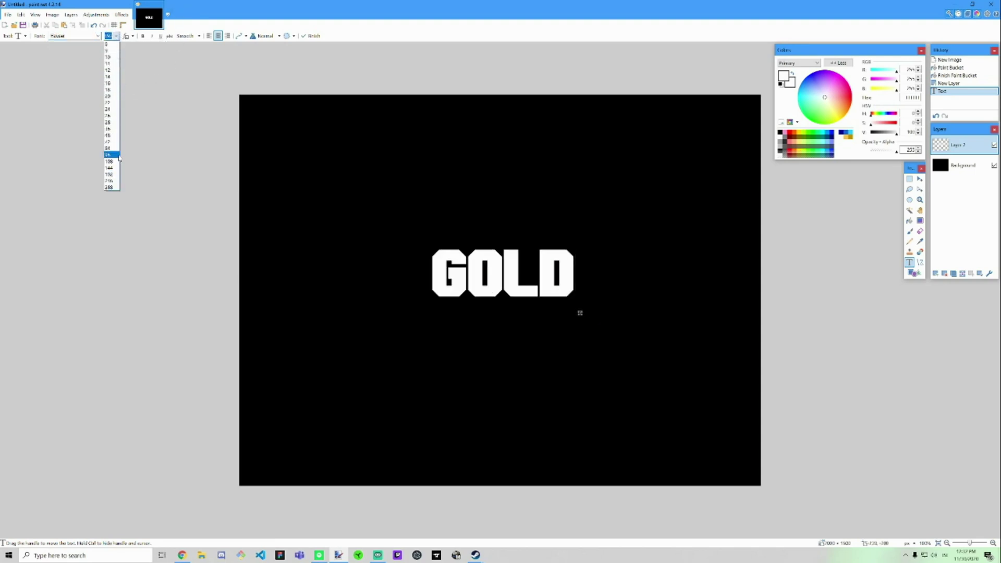
left_click(116, 187)
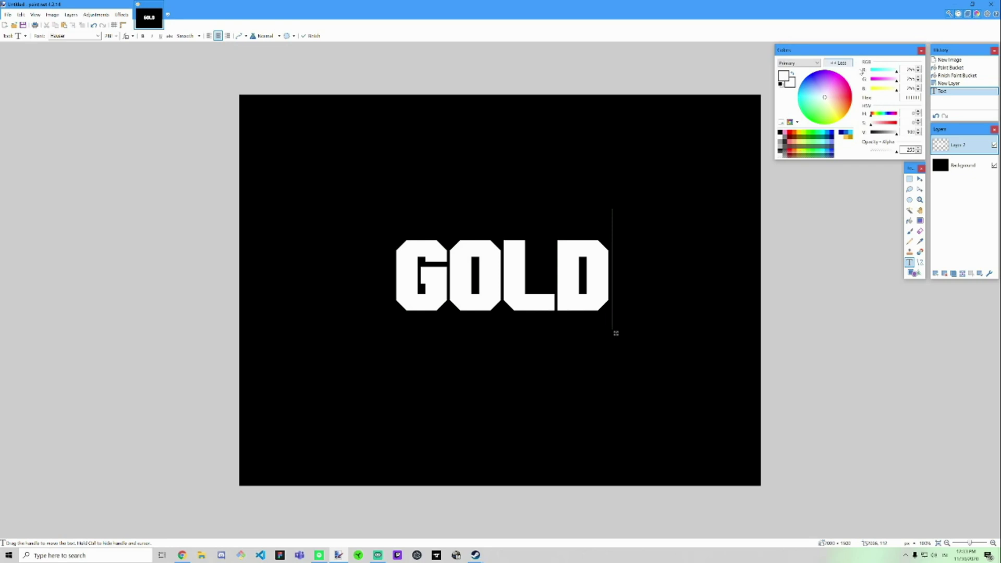
Step: Colour the GOLD text light gold and save that gold shade to the palette
key("ctrl+v")
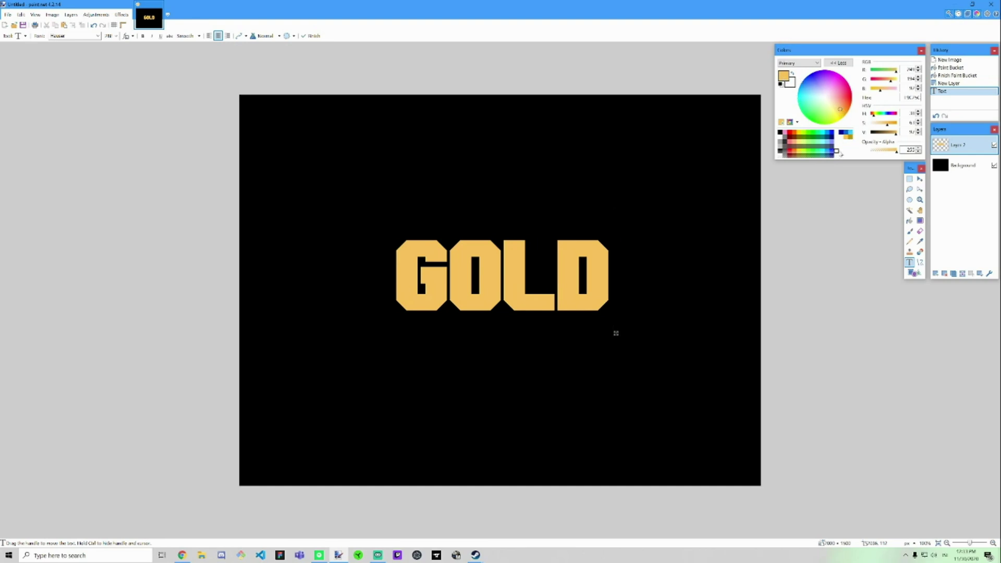
left_click(808, 119)
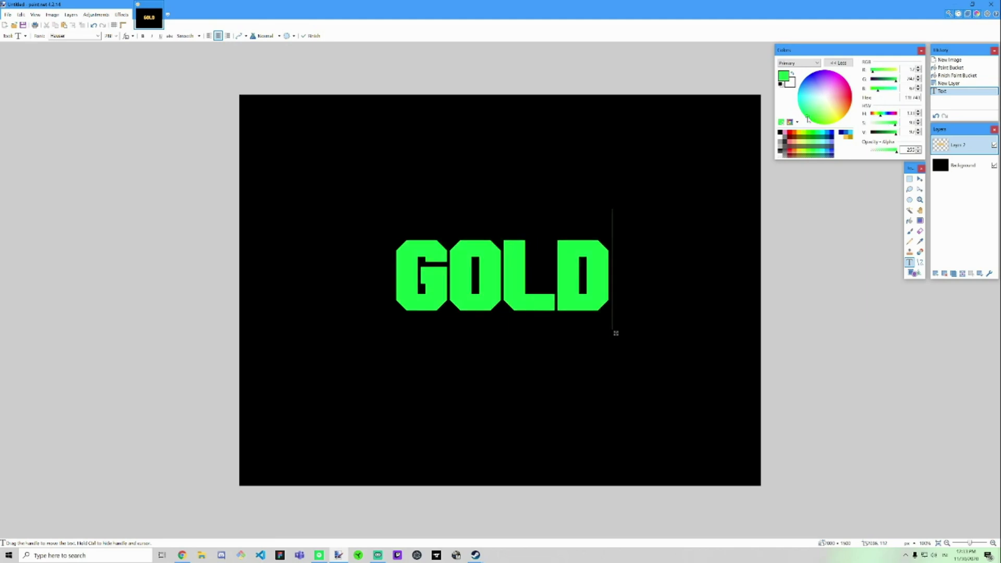
left_click_drag(808, 119, 840, 113)
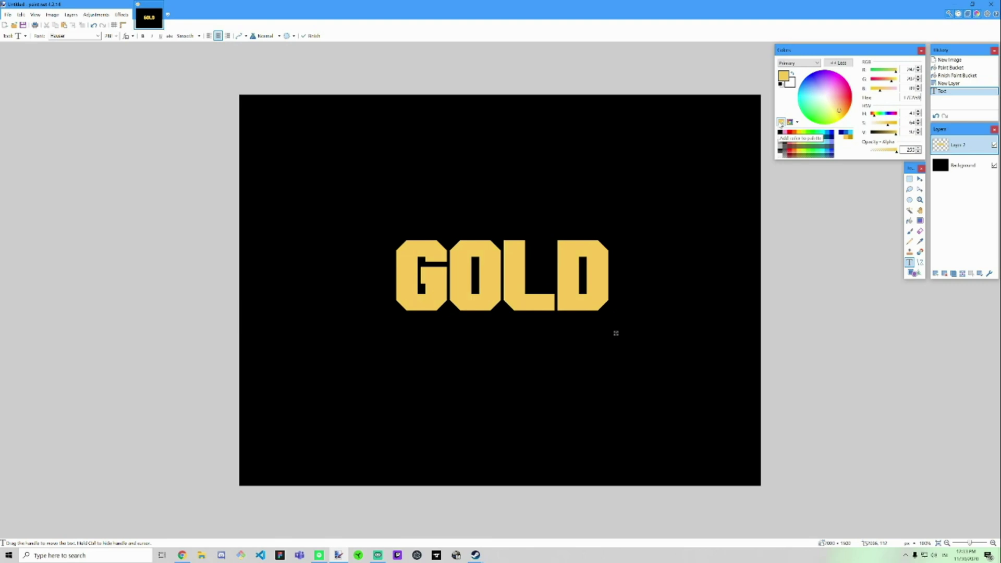
left_click_drag(781, 122, 894, 135)
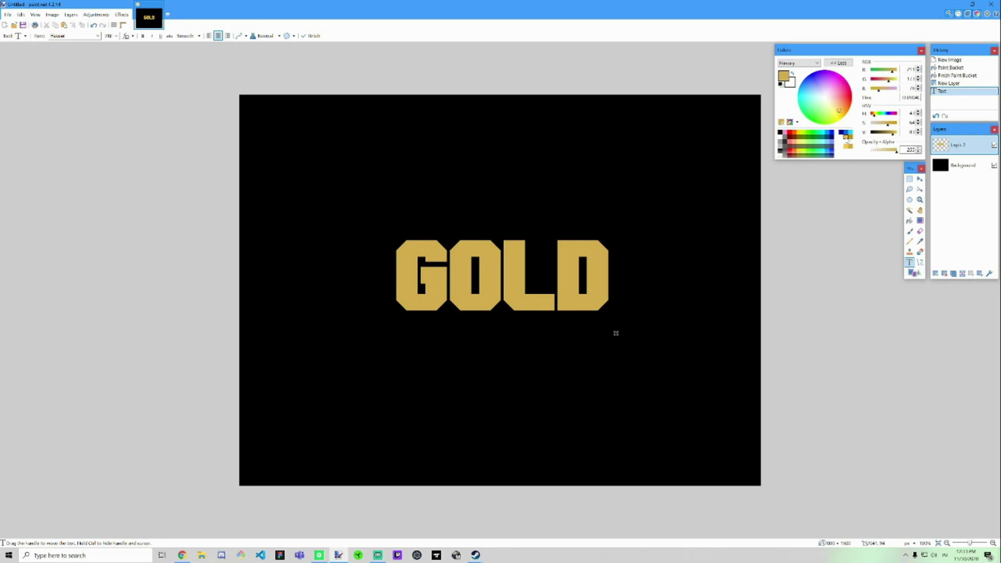
left_click(848, 137)
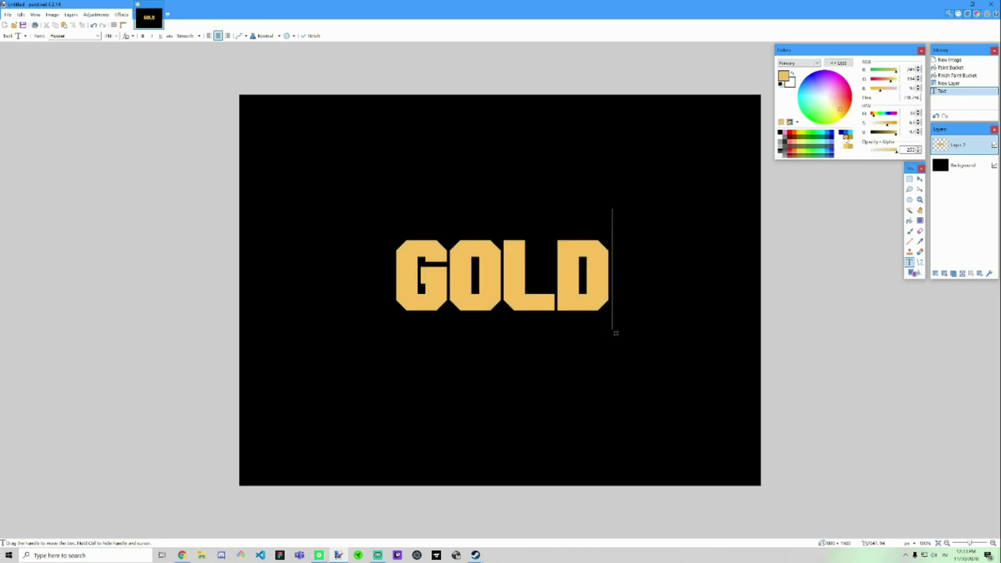
Step: Set the secondary colour to dark gold and choose the Linear Reflected gradient
right_click(850, 138)
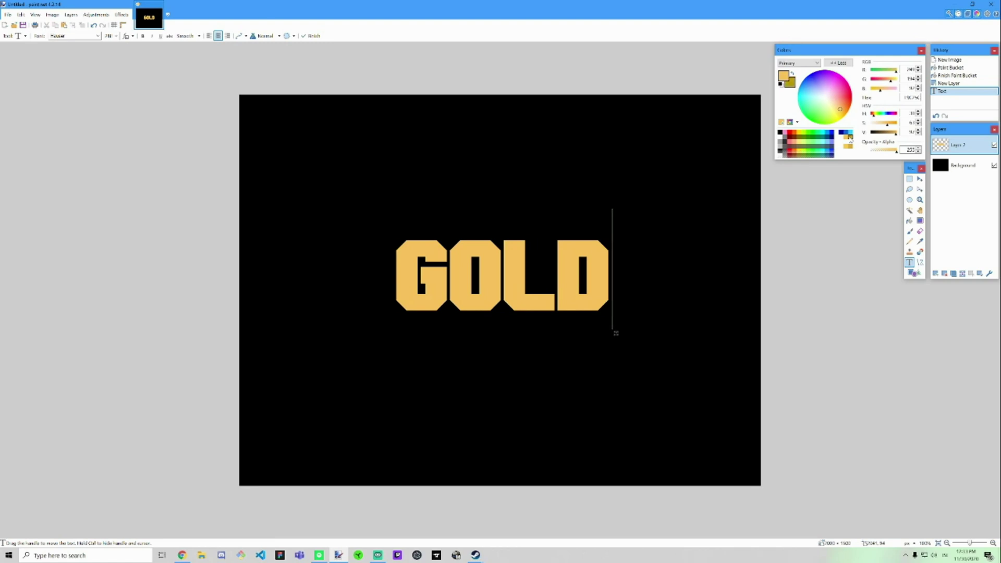
left_click(920, 222)
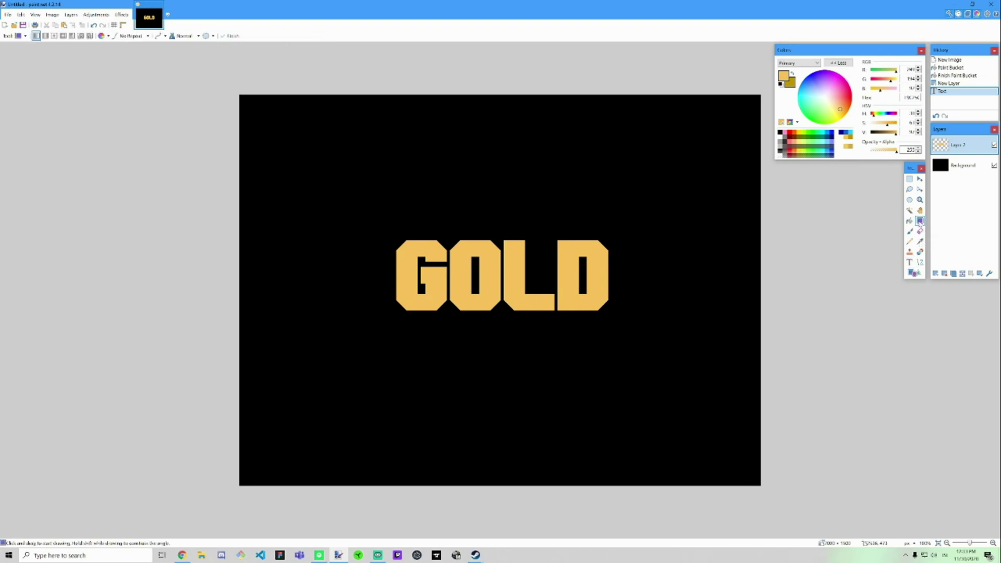
left_click(46, 37)
Step: Magic-wand select the GOLD letters and fill them with a brighter gold
left_click(910, 210)
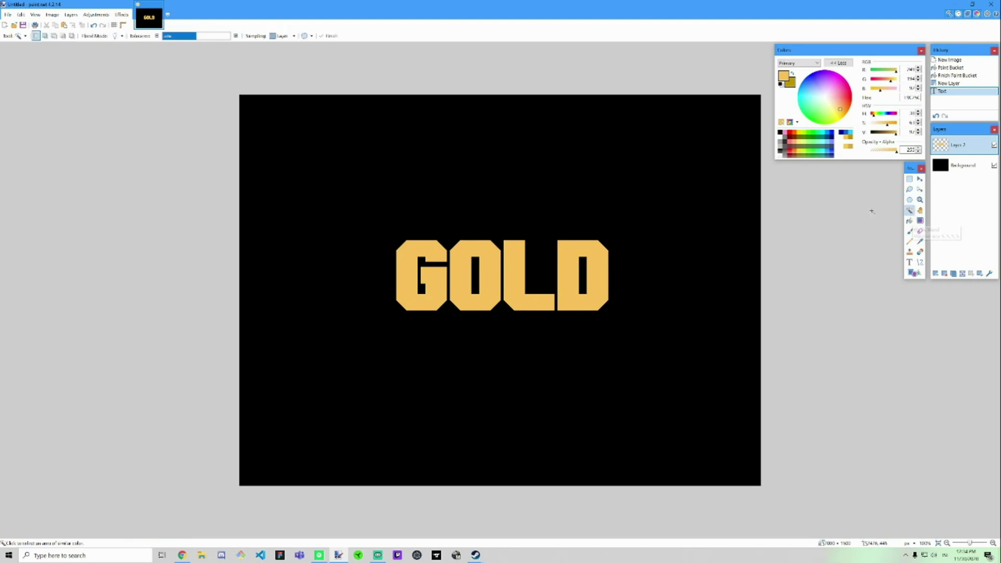
left_click(435, 274)
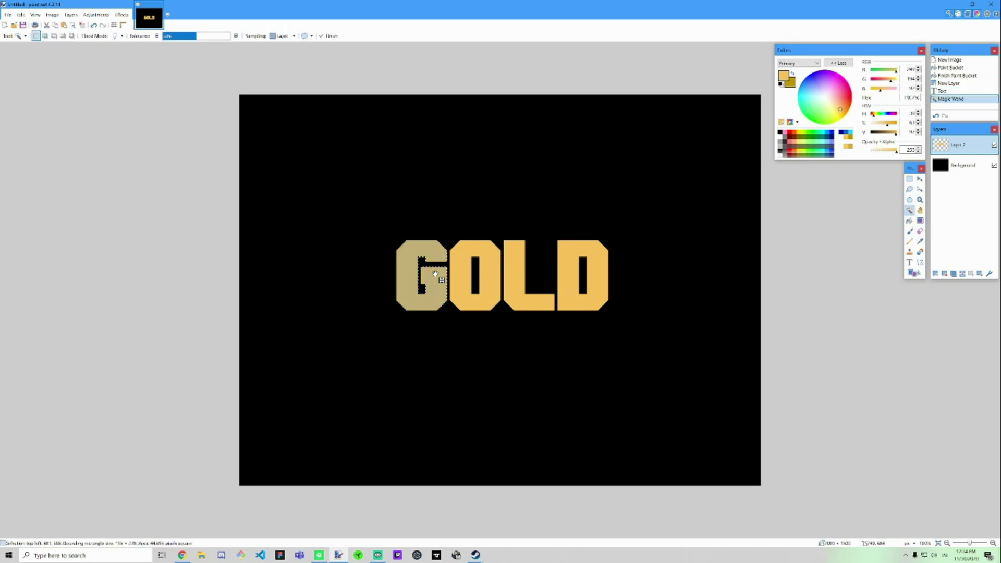
left_click(467, 266, "ctrl")
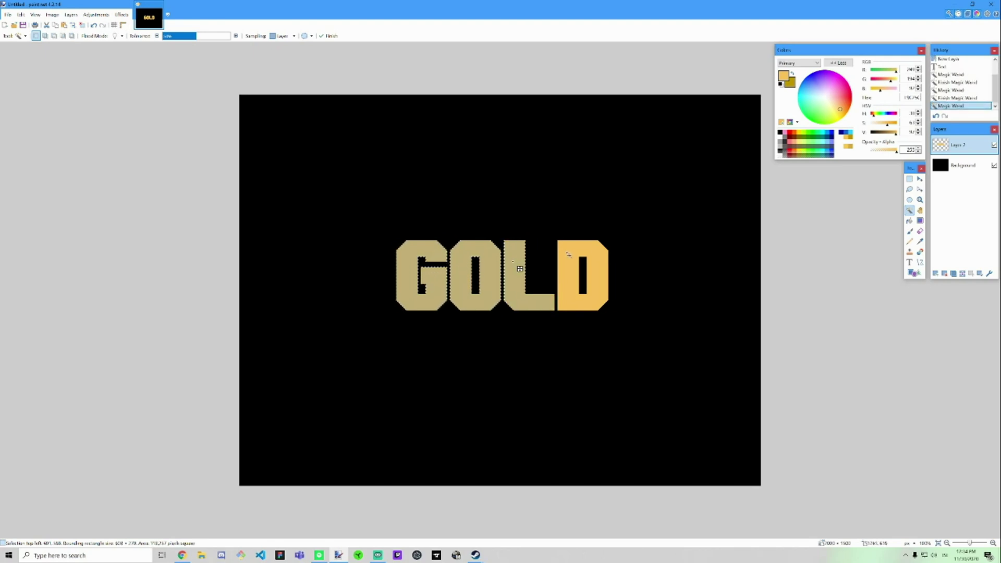
left_click(584, 259, "ctrl")
scroll(455, 288, "up", 8)
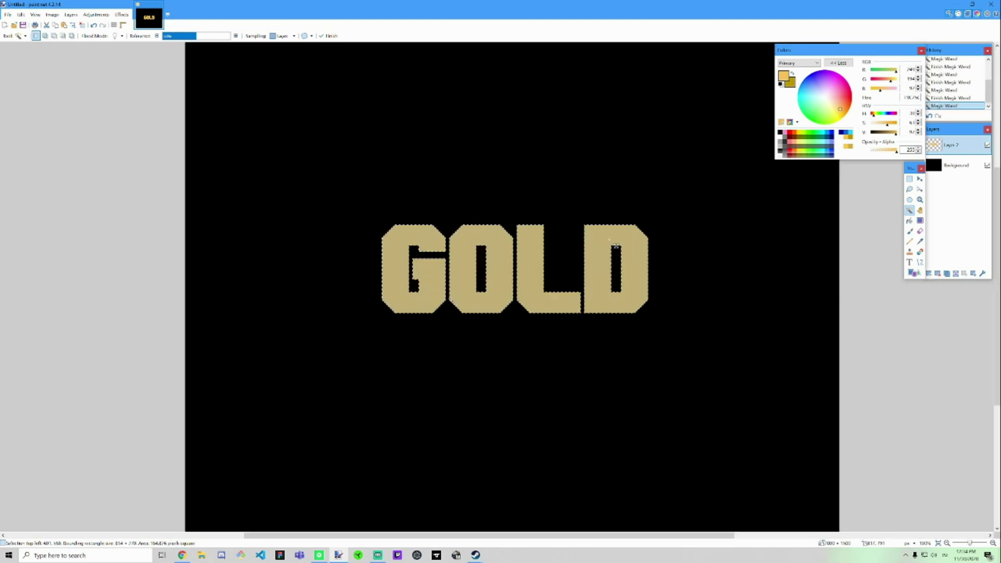
scroll(453, 296, "down", 5)
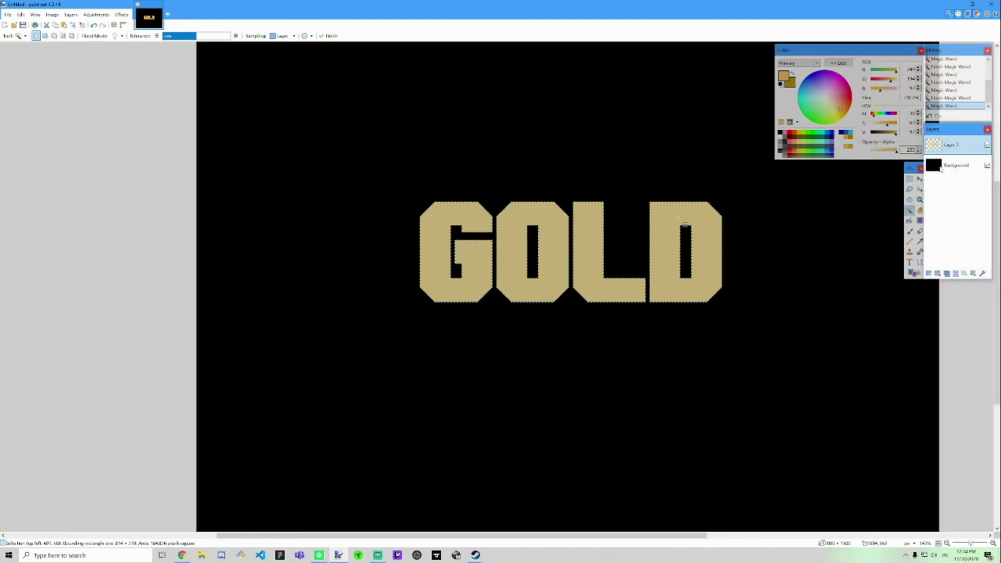
left_click(920, 220)
left_click(559, 251)
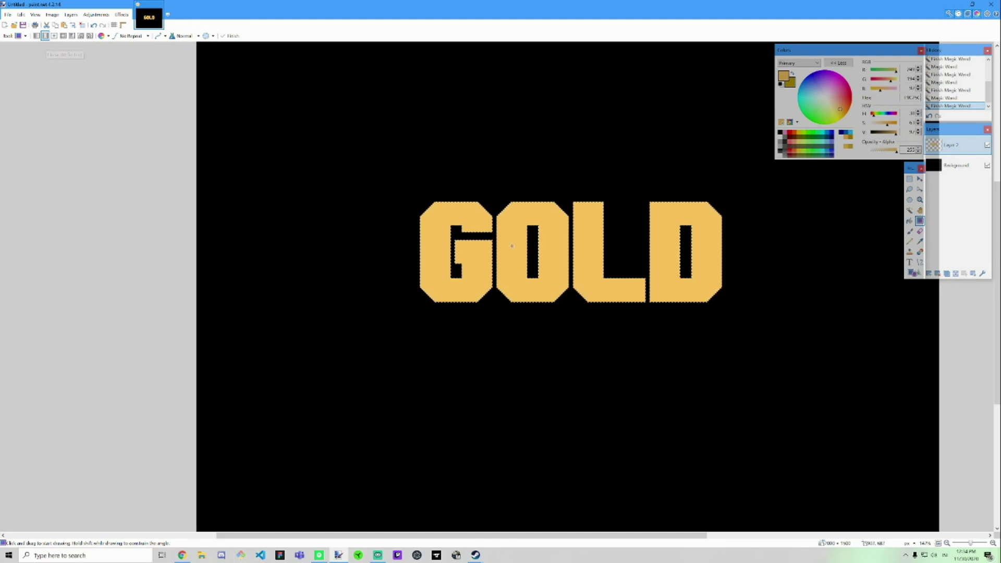
Step: Apply a diagonal light-to-dark gold gradient across the letters, then add Layer 3
left_click(571, 247)
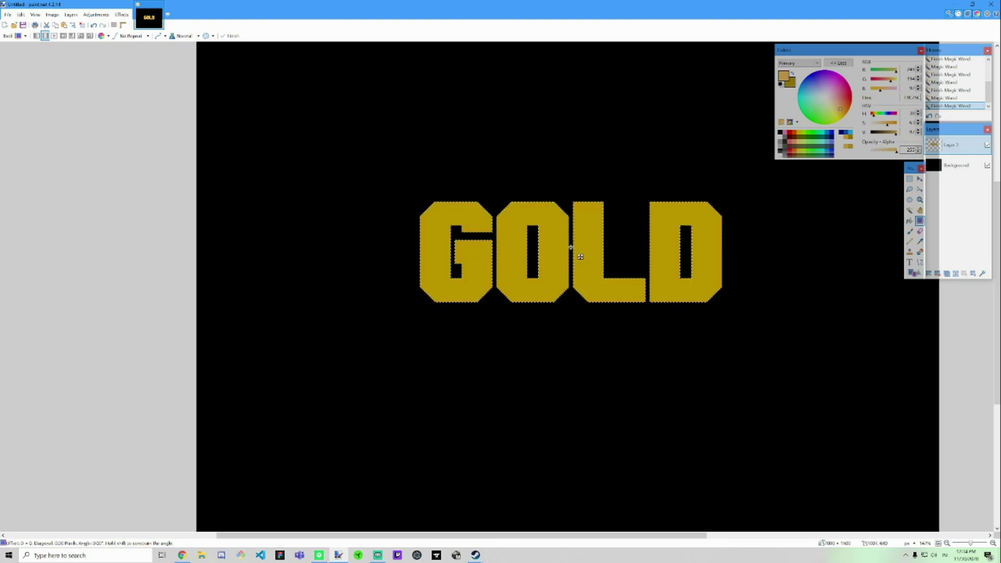
left_click_drag(581, 257, 570, 305)
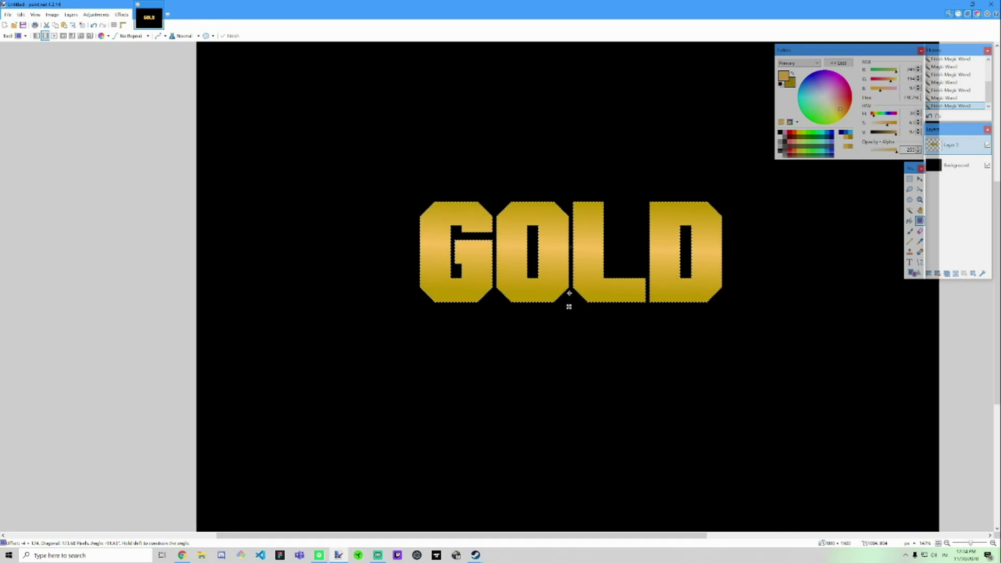
left_click_drag(569, 307, 638, 366)
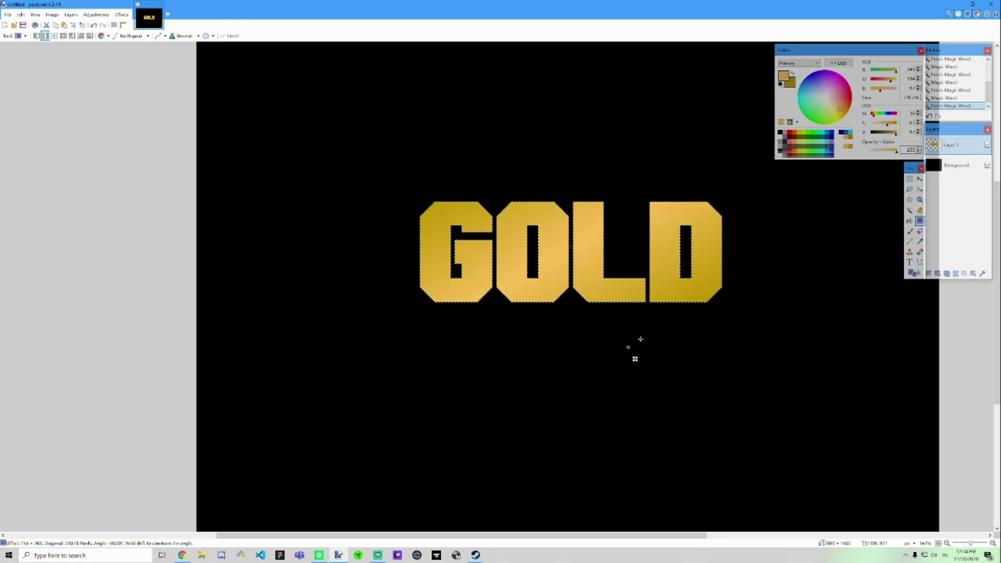
mouse_move(614, 341)
left_mouse_down()
mouse_move(468, 320)
mouse_move(429, 247)
mouse_move(516, 339)
mouse_move(617, 340)
left_mouse_up()
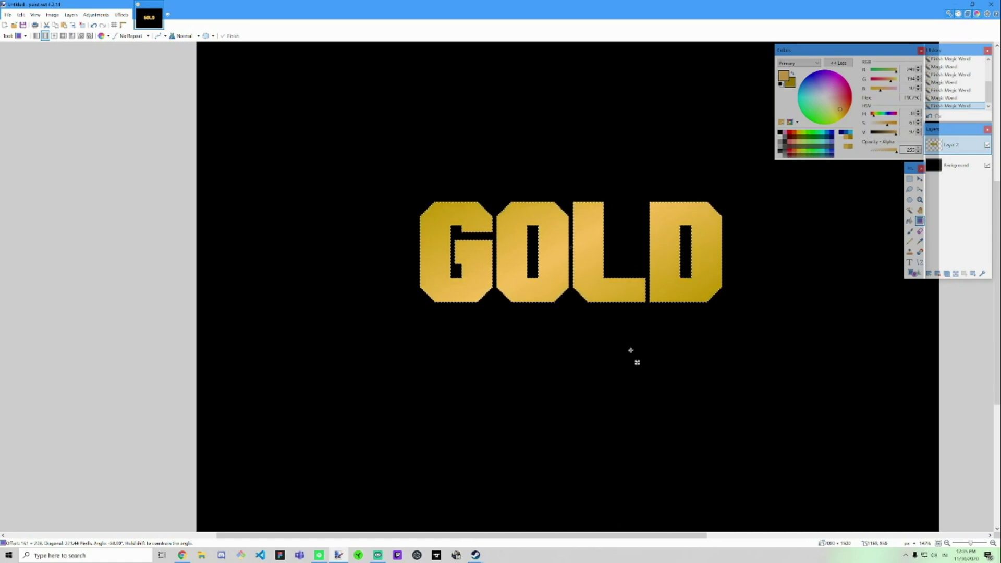
left_click_drag(631, 351, 622, 317)
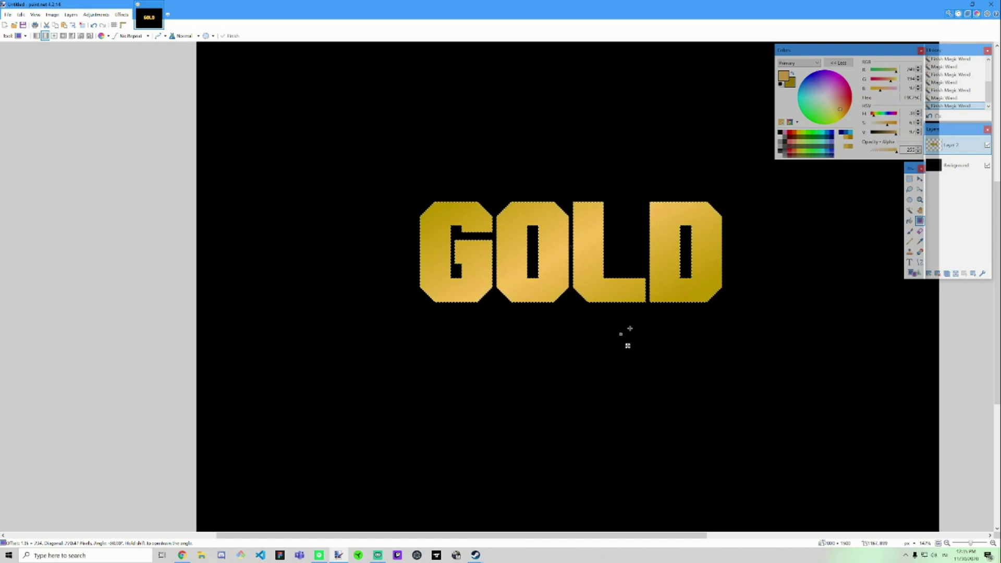
mouse_move(630, 329)
left_mouse_down()
mouse_move(675, 456)
mouse_move(570, 290)
mouse_move(574, 262)
mouse_move(589, 317)
left_mouse_up()
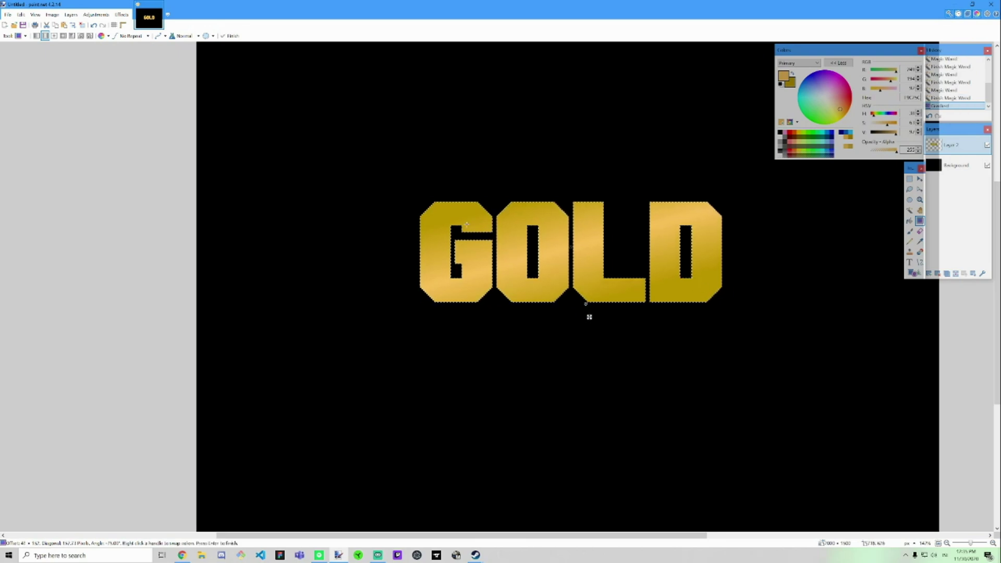
key("ctrl+a")
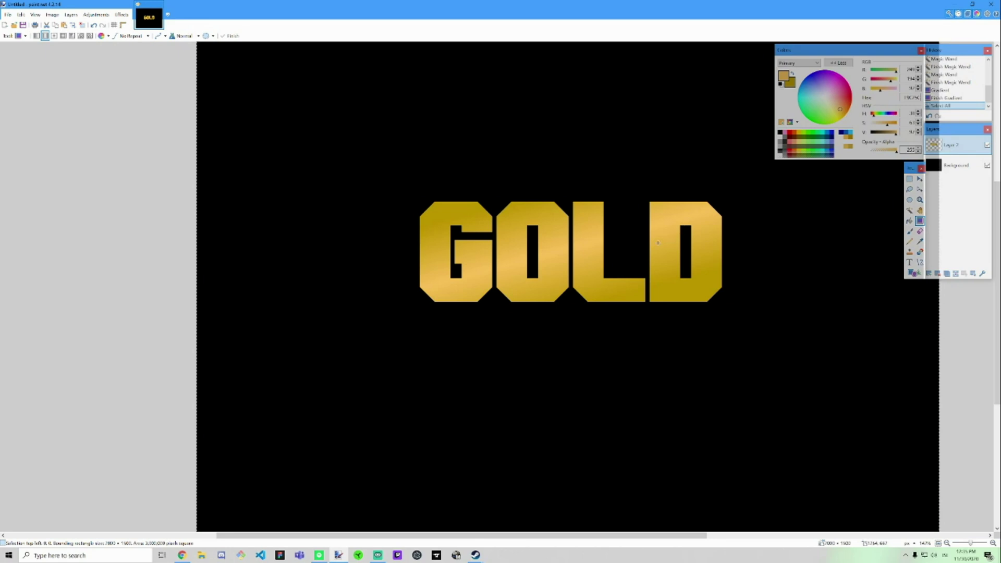
left_click(929, 273)
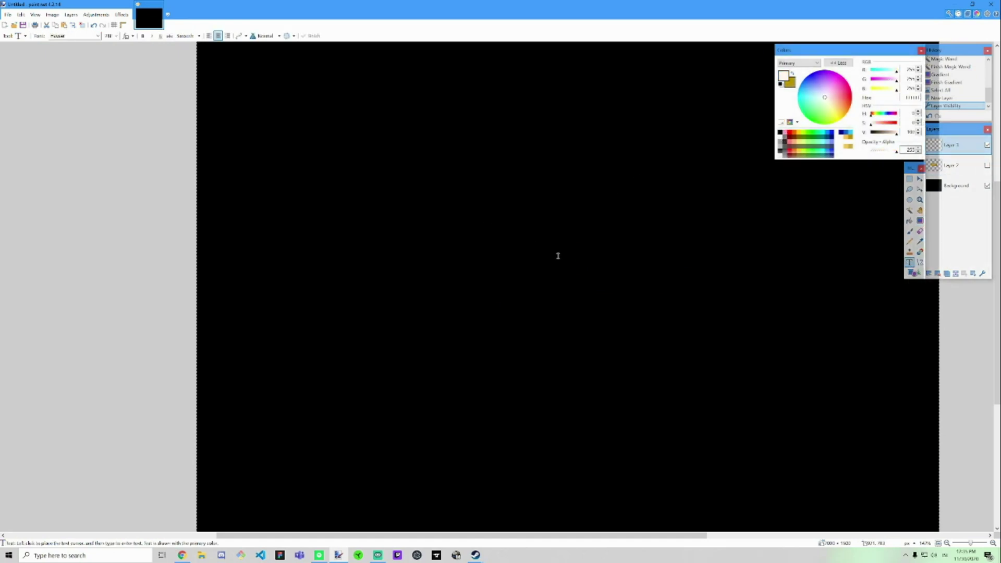
Step: Type a white GOLD text at the canvas centre on Layer 3
left_click(547, 262)
type("GOLD")
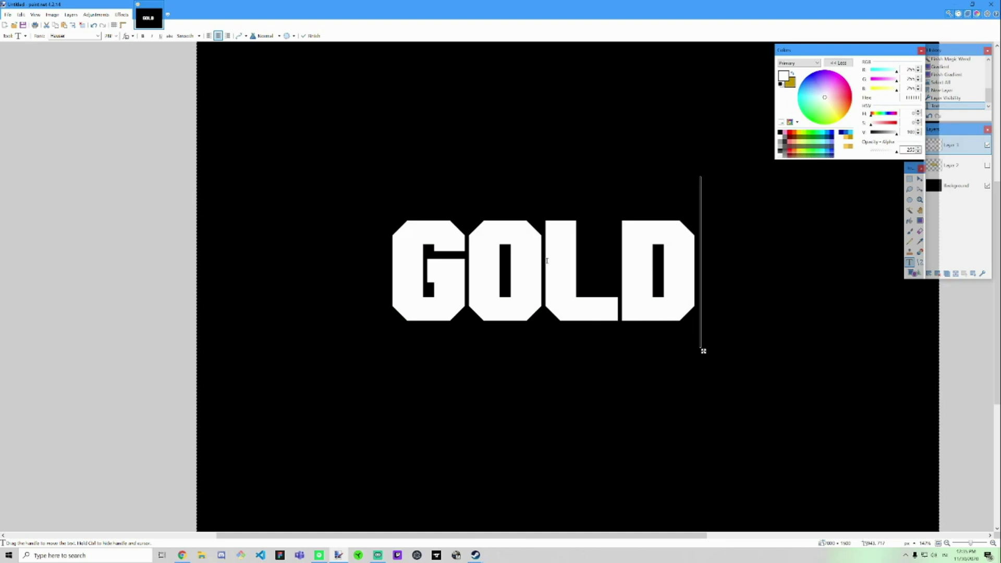
left_click(910, 211)
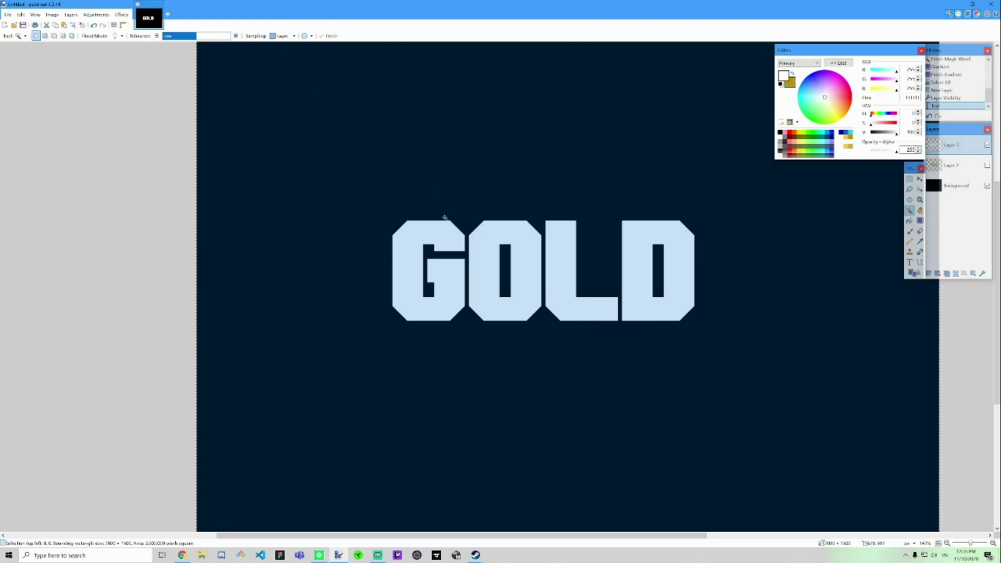
Step: Select the white G, O, L and D letters and drag a downward gold gradient over them
left_click(457, 269)
left_click(487, 266, "ctrl")
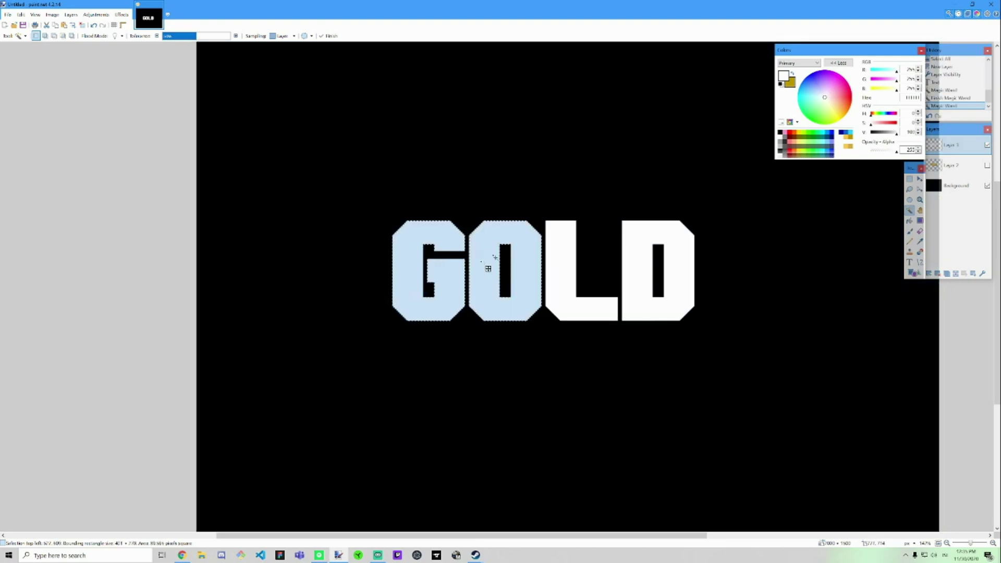
left_click(557, 253, "ctrl")
left_click(642, 249, "ctrl")
key("g")
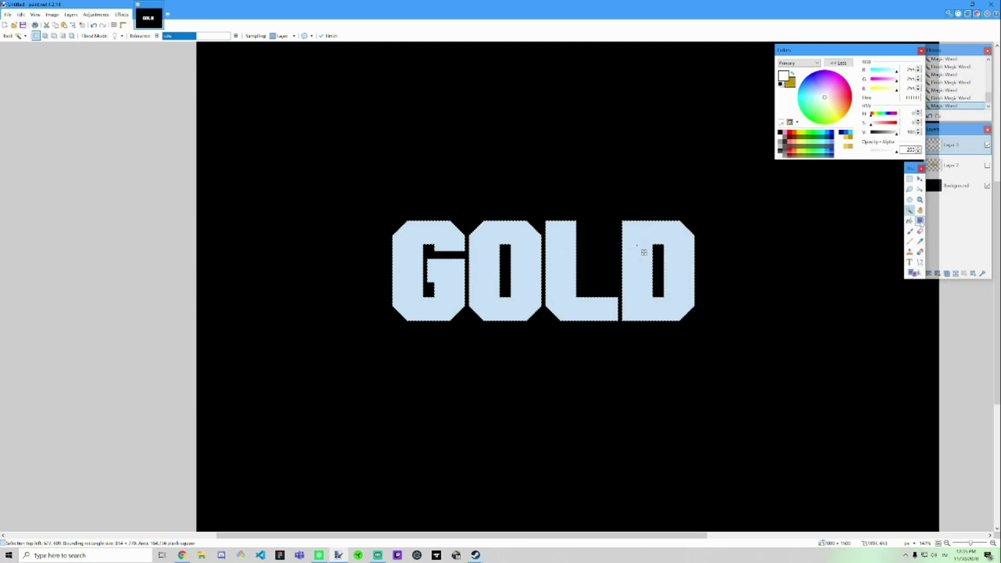
left_click_drag(551, 267, 572, 348)
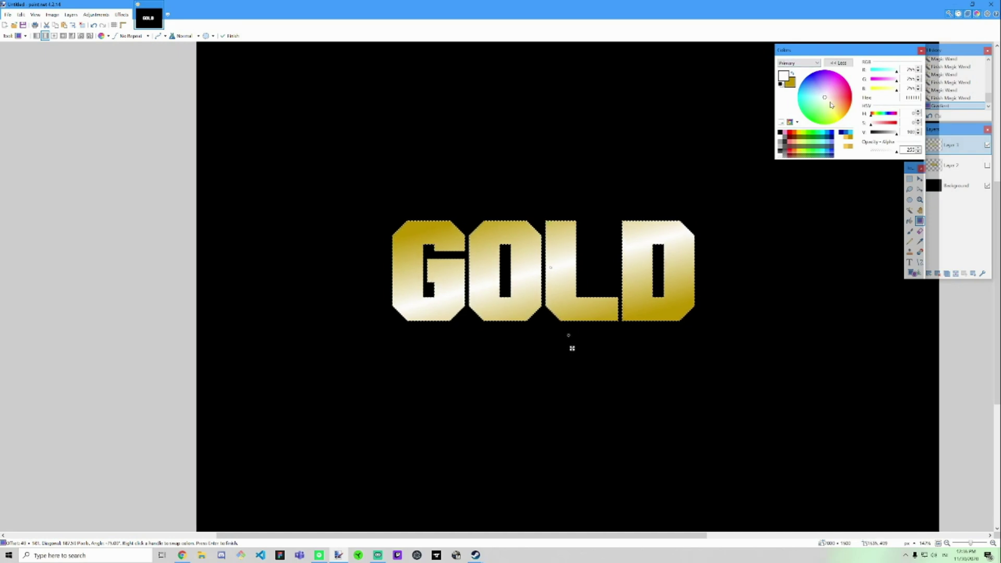
Step: Change the gradient's light colour to a pale cream and commit the gradient
left_click(831, 105)
left_click(832, 106)
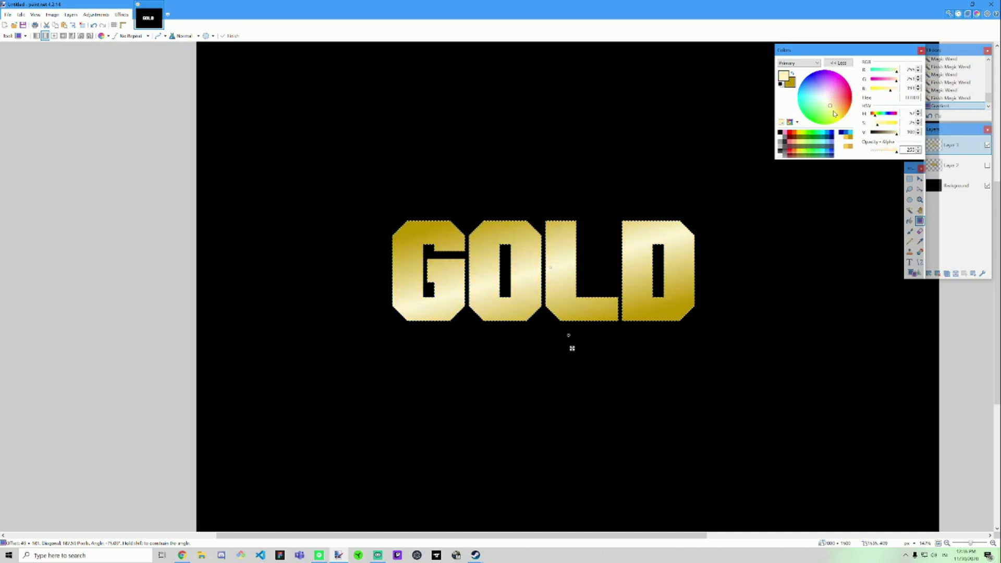
left_click(837, 117)
mouse_move(837, 117)
left_mouse_down()
mouse_move(827, 99)
mouse_move(841, 84)
mouse_move(810, 91)
mouse_move(837, 89)
mouse_move(840, 114)
mouse_move(833, 105)
left_mouse_up()
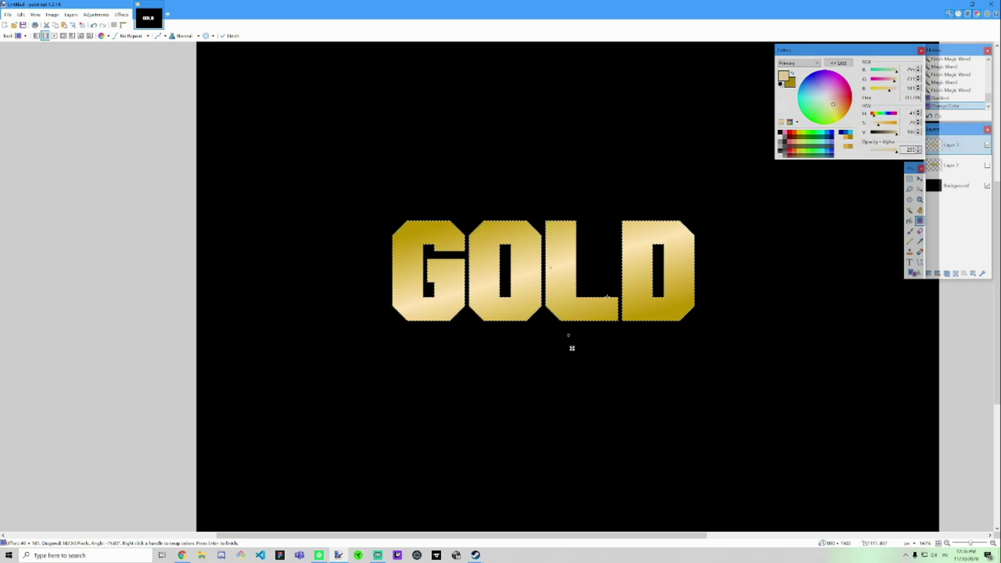
key("ctrl+a")
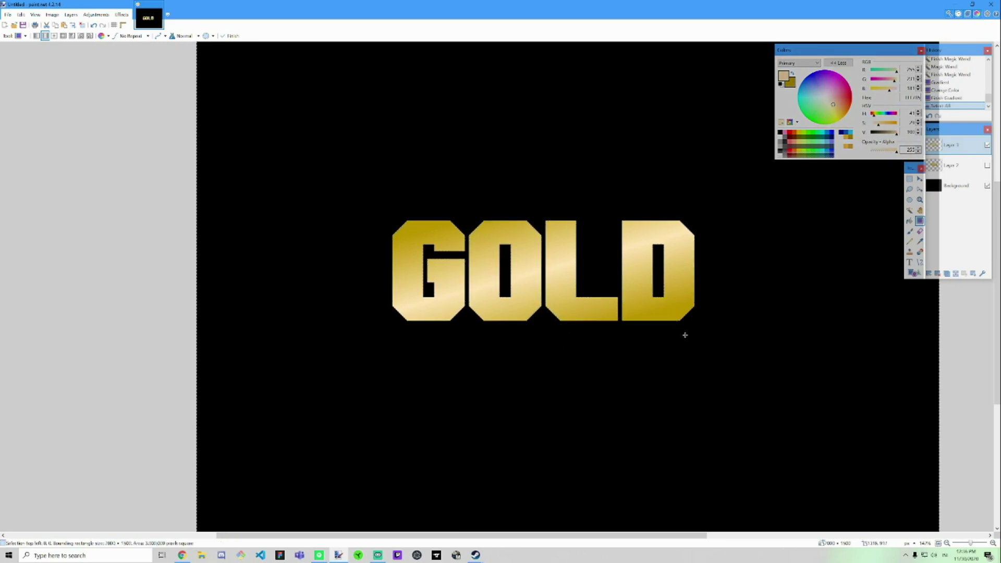
Step: Zoom in on the gold letters' edges and choose the Magic Wand tool
scroll(603, 330, "up", 8)
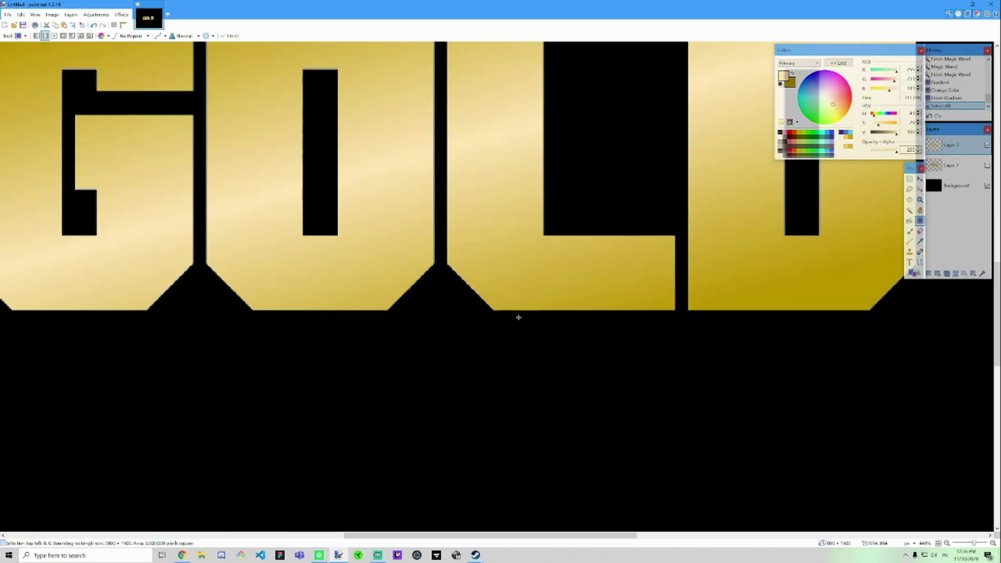
scroll(486, 306, "up", 4)
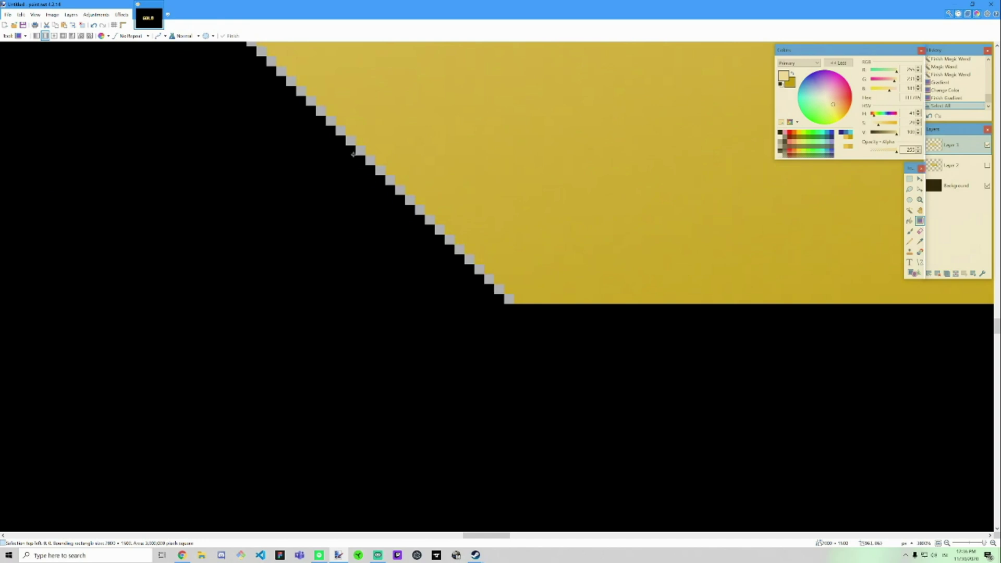
scroll(541, 294, "down", 6)
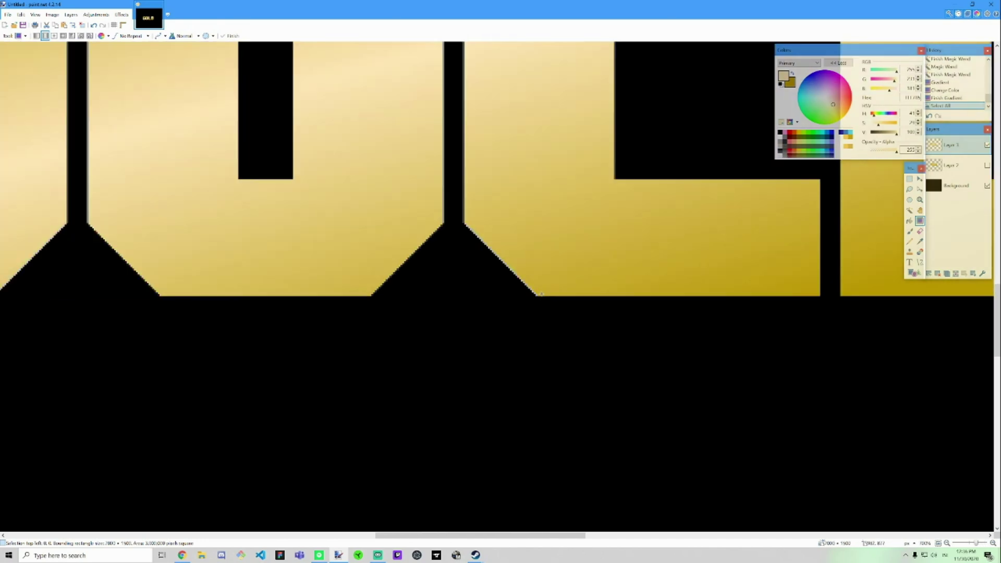
scroll(494, 237, "up", 3)
scroll(516, 315, "up", 5)
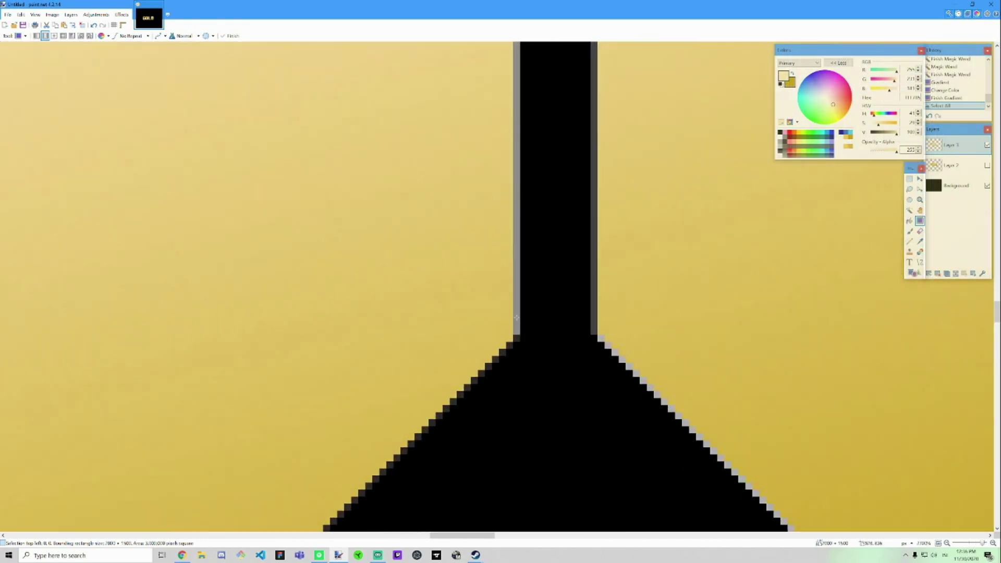
scroll(583, 326, "down", 7)
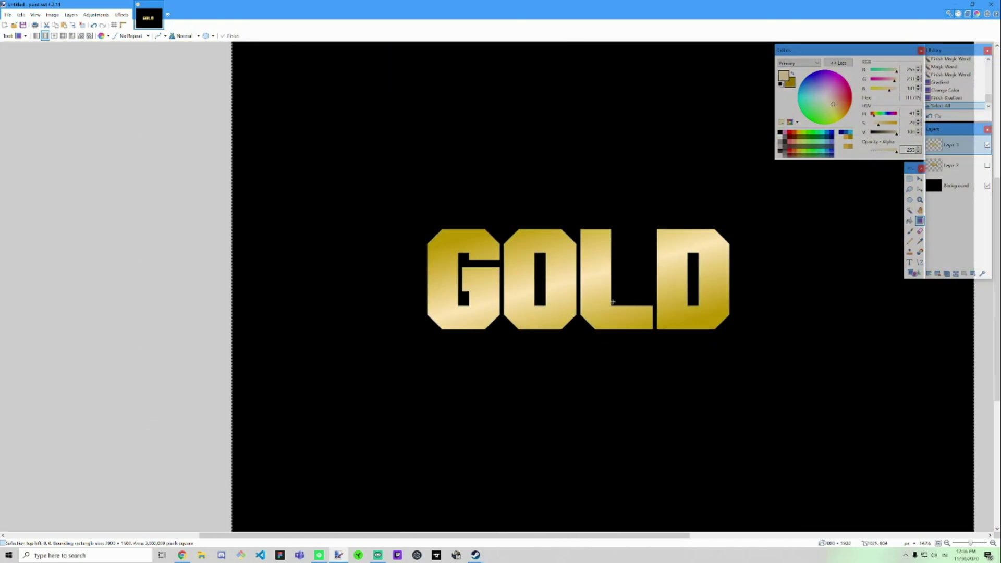
scroll(621, 302, "up", 3)
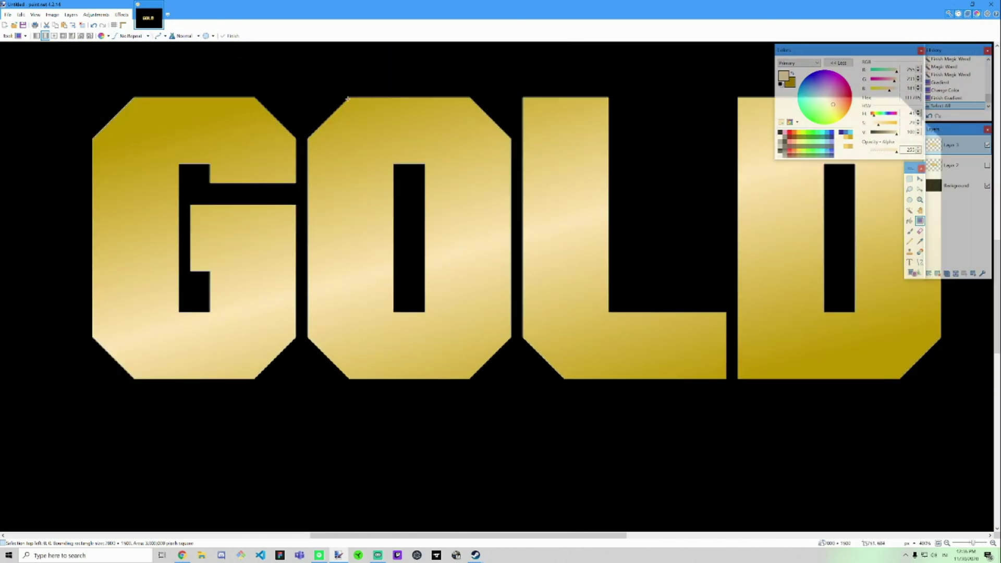
left_click(909, 210)
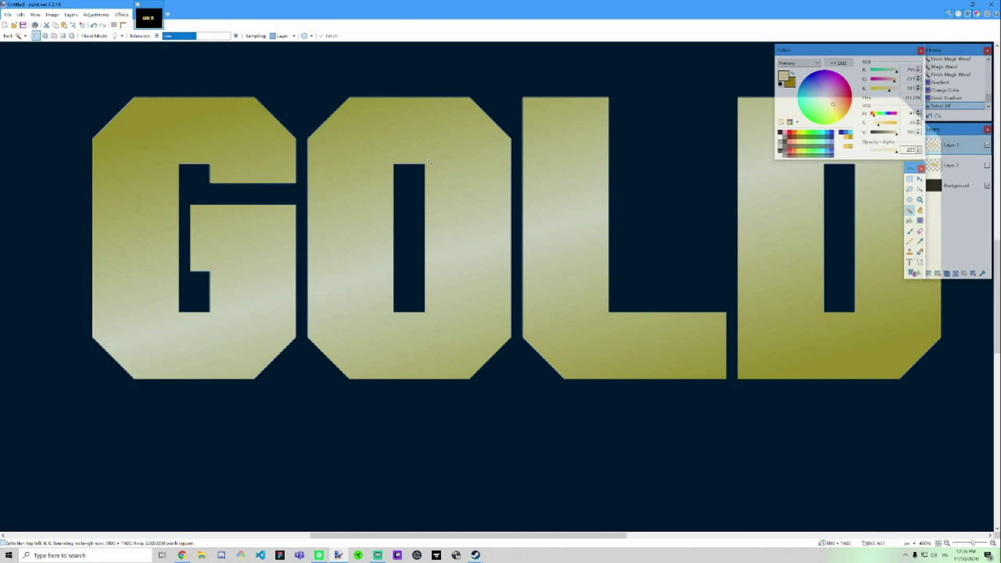
Step: Raise the Magic Wand tolerance, then fine-tune it slightly lower
scroll(428, 162, "up", 5)
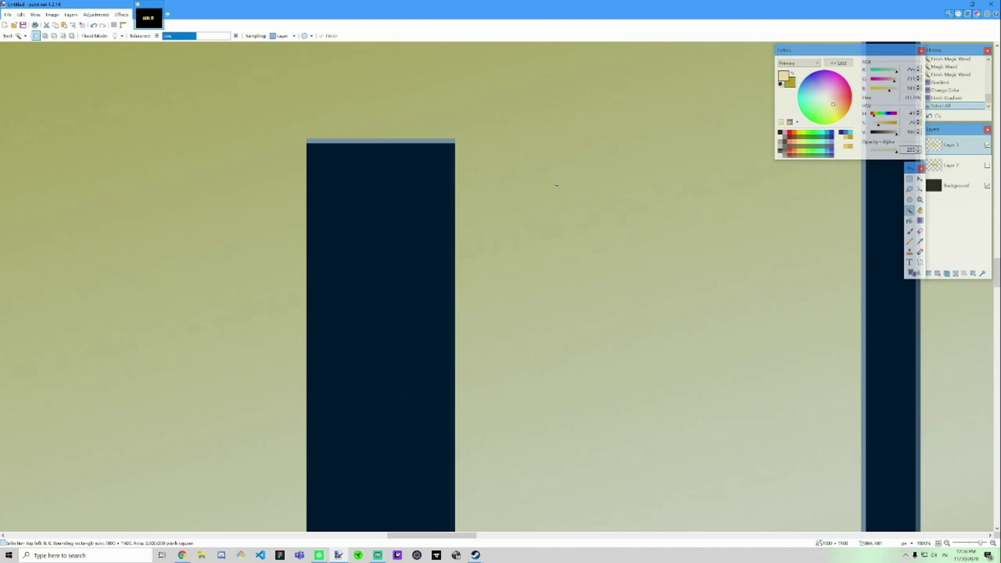
scroll(867, 337, "down", 3)
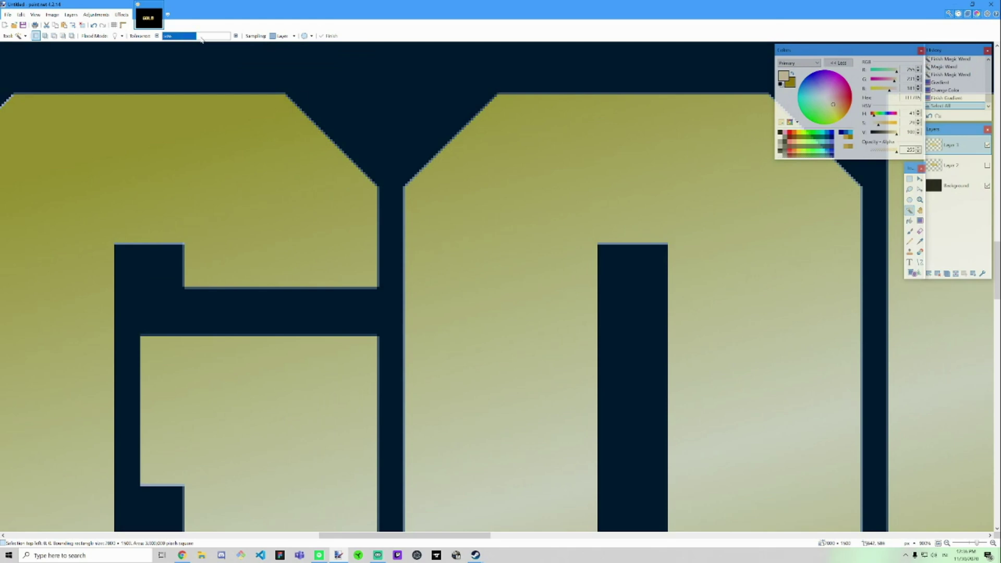
mouse_move(209, 40)
left_mouse_down()
mouse_move(221, 40)
mouse_move(179, 41)
mouse_move(224, 41)
left_mouse_up()
scroll(496, 176, "down", 3)
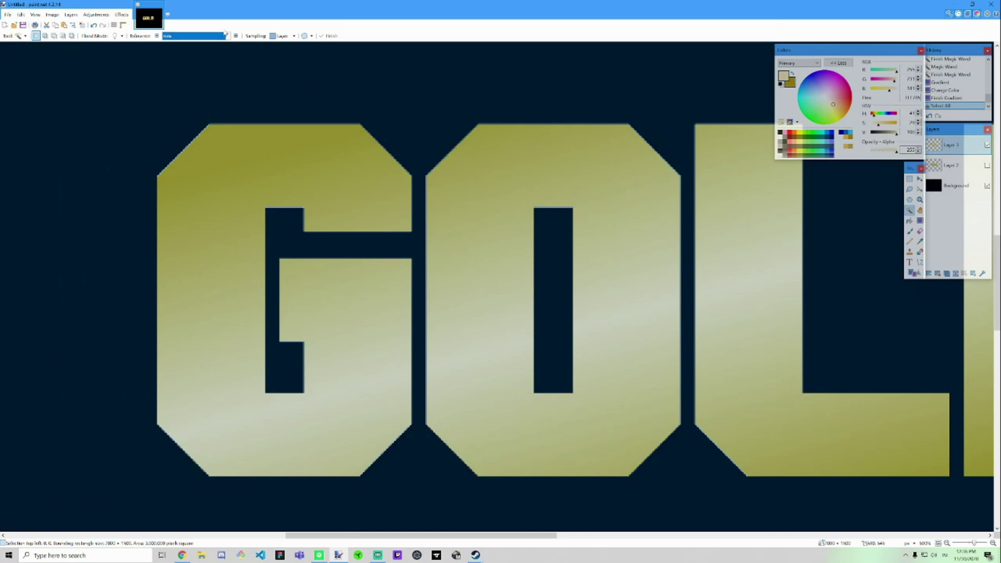
mouse_move(225, 35)
left_mouse_down()
mouse_move(193, 35)
mouse_move(214, 35)
left_mouse_up()
scroll(608, 165, "down", 1)
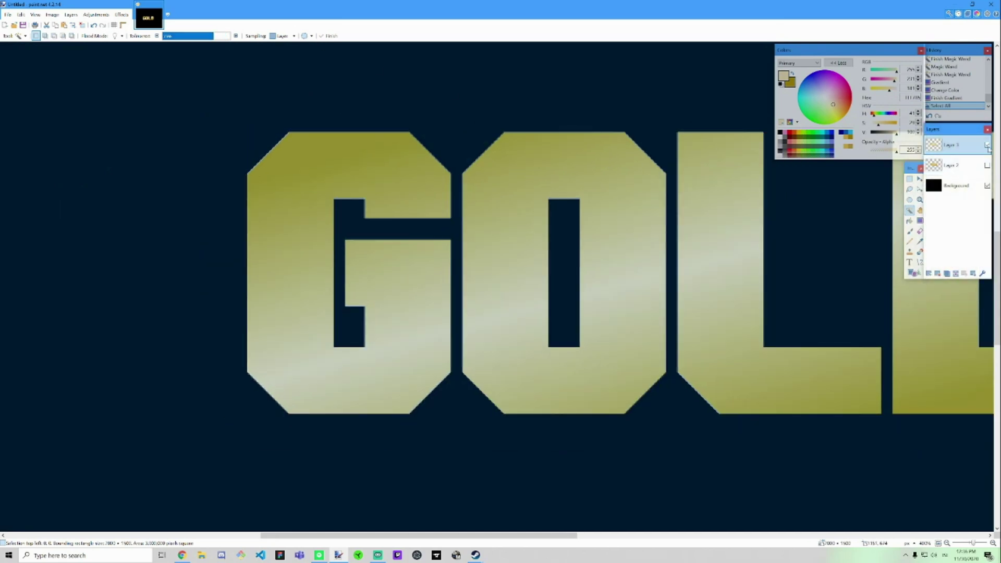
Step: Hide Layer 3, show Layer 2, and select the entire canvas
left_click(987, 145)
left_click(987, 165)
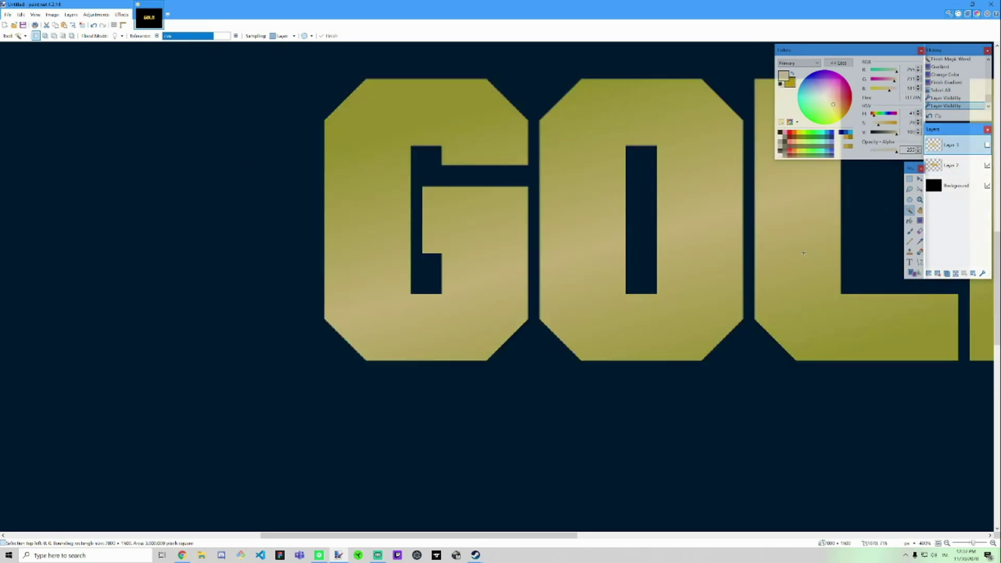
key("ctrl+a")
scroll(786, 338, "up", 10)
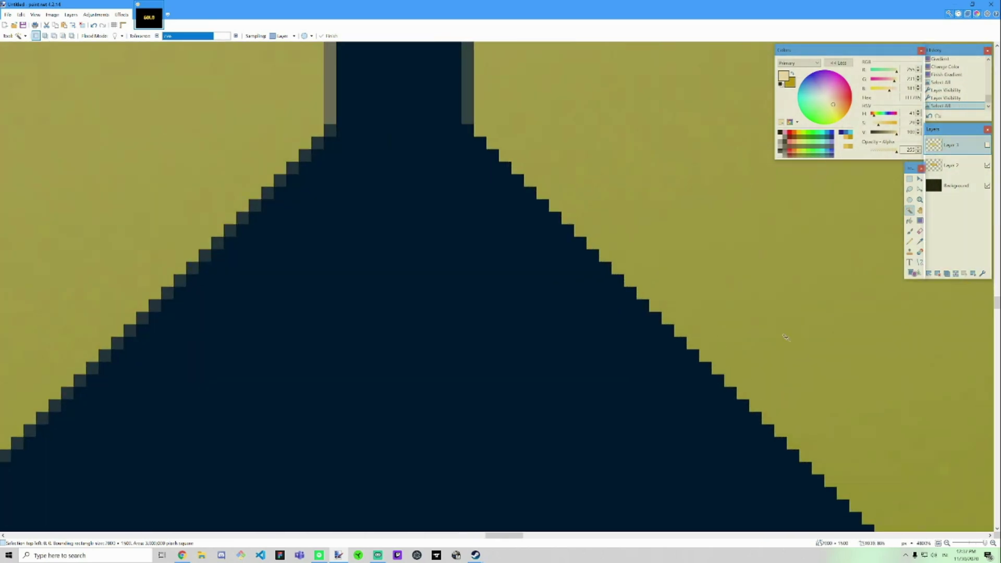
scroll(492, 205, "down", 5)
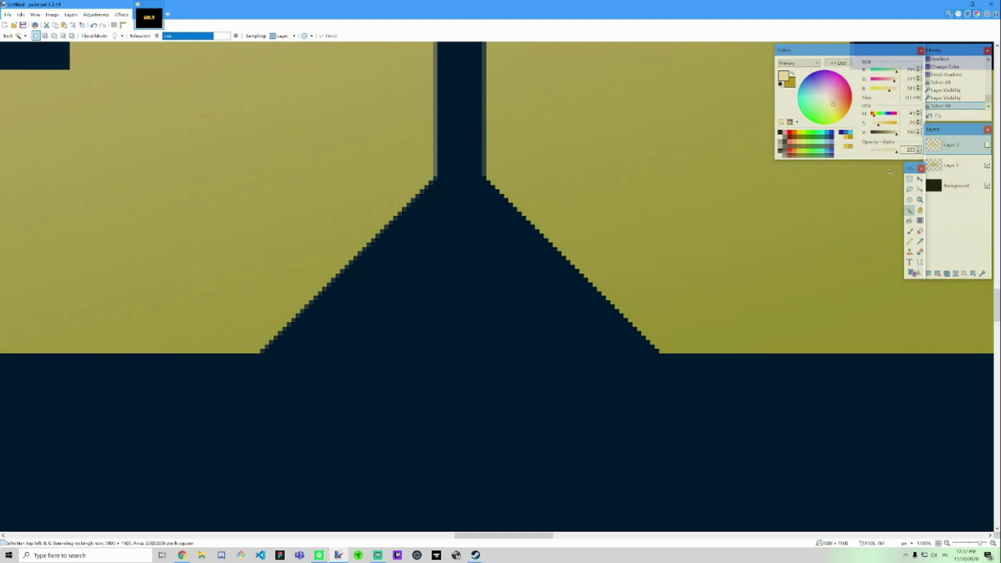
Step: Drag the selection outline to the left with Move Selection and inspect the result
left_click(920, 189)
scroll(601, 208, "down", 8)
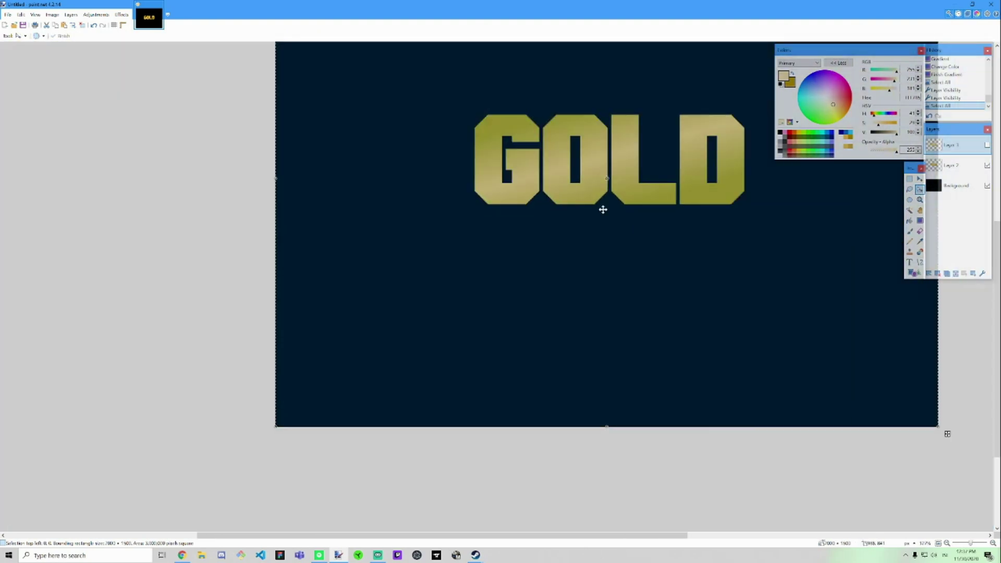
scroll(595, 213, "down", 2)
scroll(591, 216, "up", 3)
left_click_drag(941, 461, 346, 404)
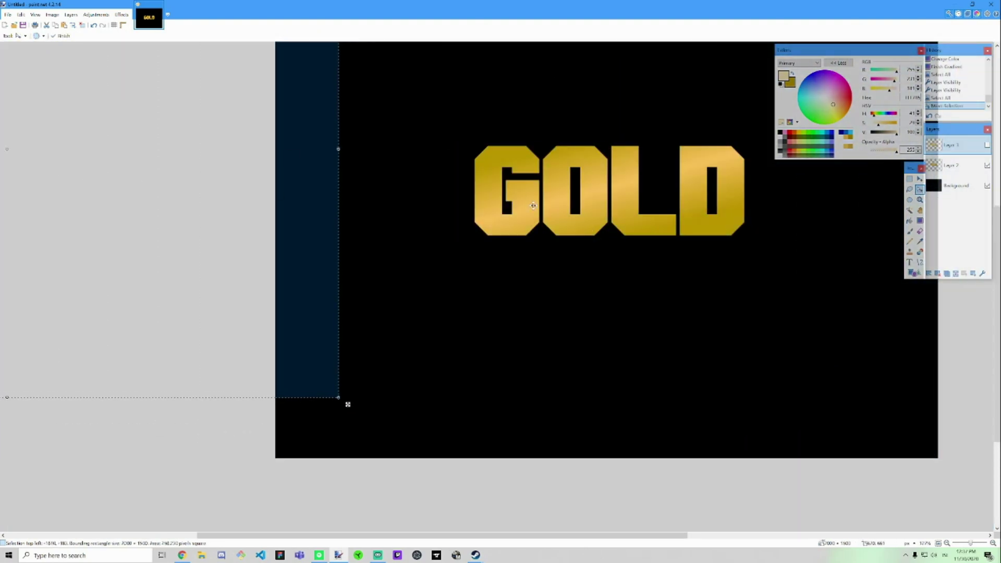
scroll(518, 234, "up", 3)
scroll(518, 234, "up", 4)
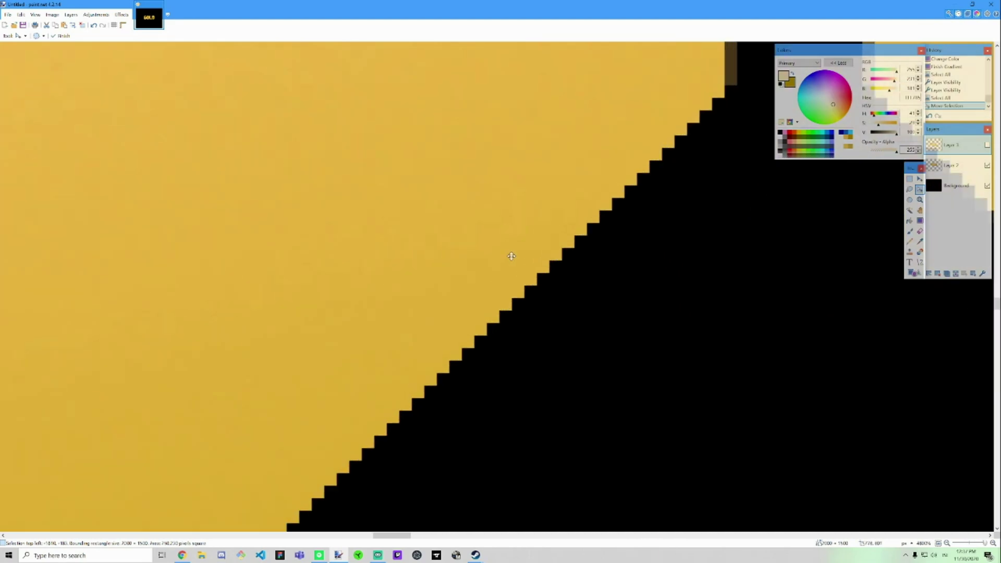
scroll(584, 237, "up", 4)
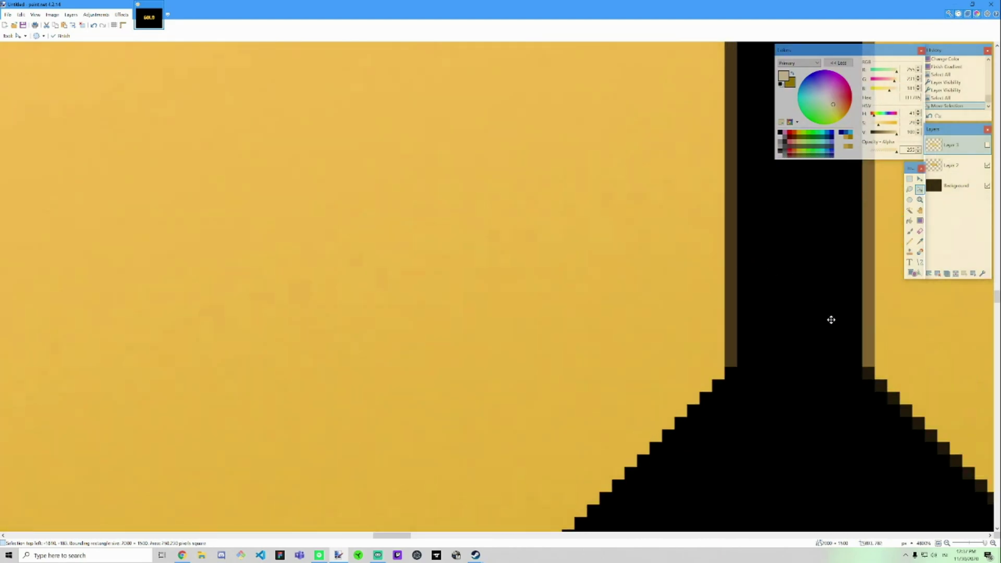
scroll(745, 228, "down", 5)
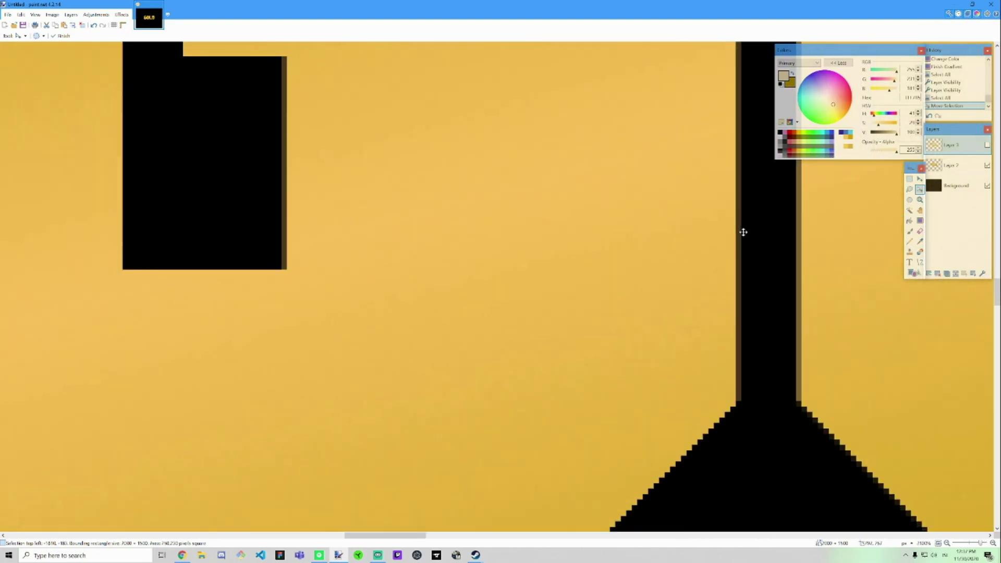
scroll(813, 367, "down", 3)
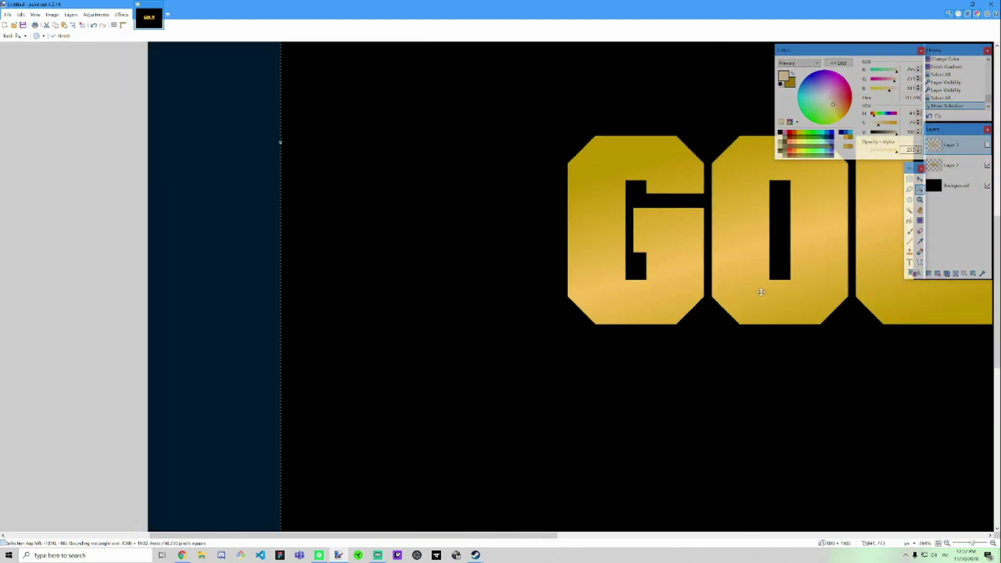
scroll(706, 297, "up", 3)
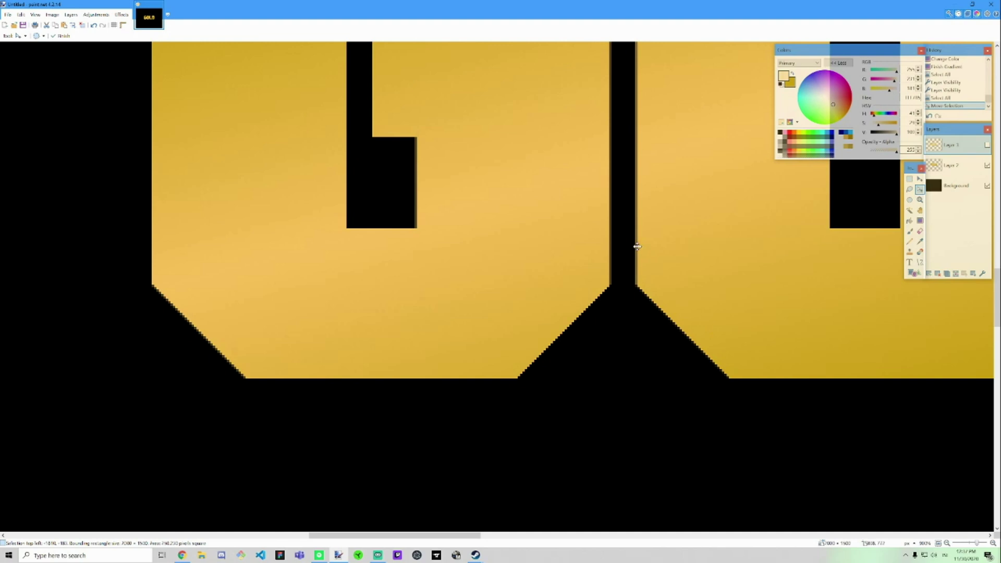
scroll(670, 248, "down", 5)
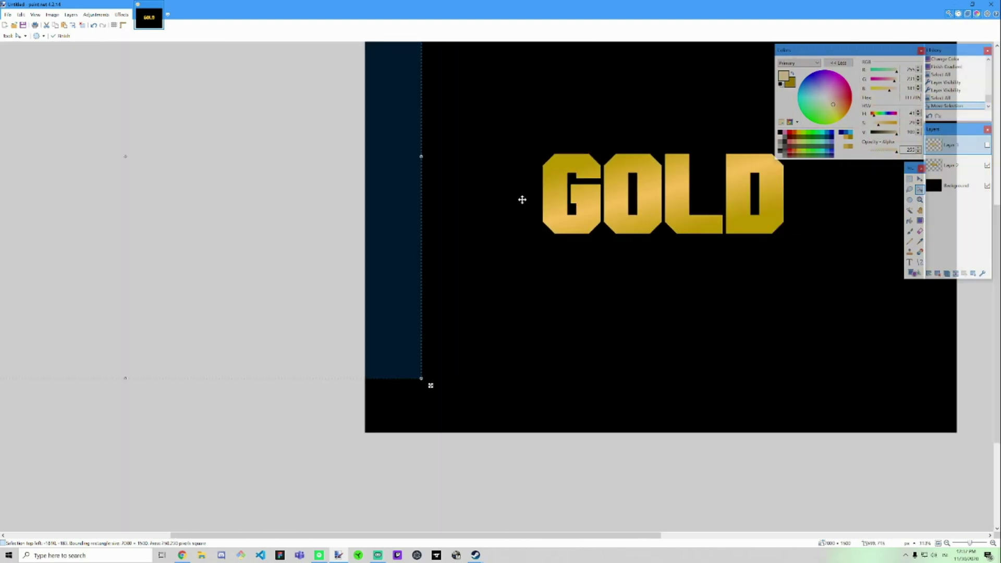
scroll(683, 222, "up", 3)
scroll(758, 374, "up", 3)
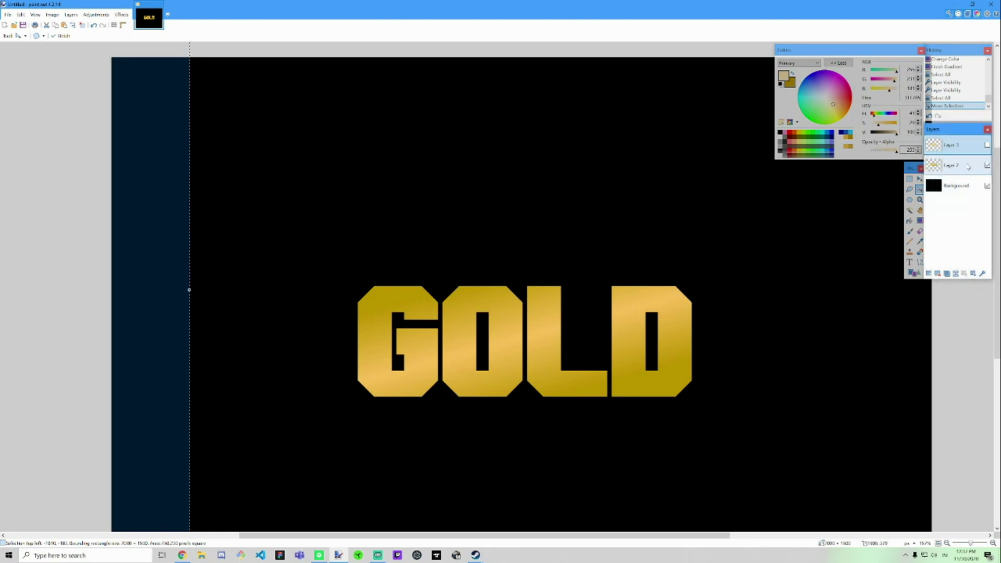
Step: Make Layer 2 active at actual size, shift the selection left, and reselect all
left_click(955, 166)
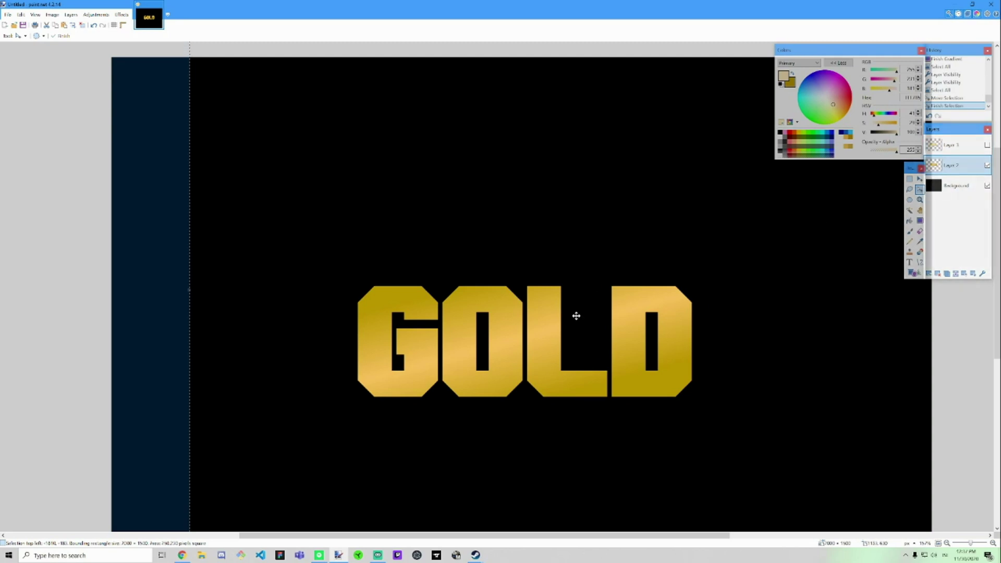
key("ctrl+0")
left_click_drag(578, 258, 548, 270)
key("ctrl+a")
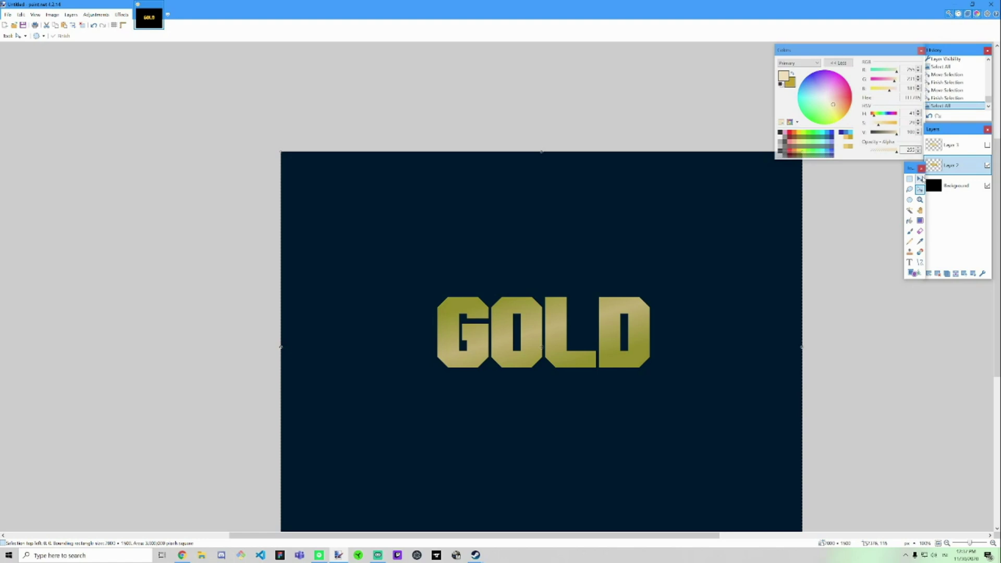
Step: Rotate the GOLD text 30° and position it just right of centre
left_click(919, 179)
left_click_drag(473, 316, 506, 282)
scroll(507, 282, "down", 3)
left_click_drag(391, 190, 373, 248)
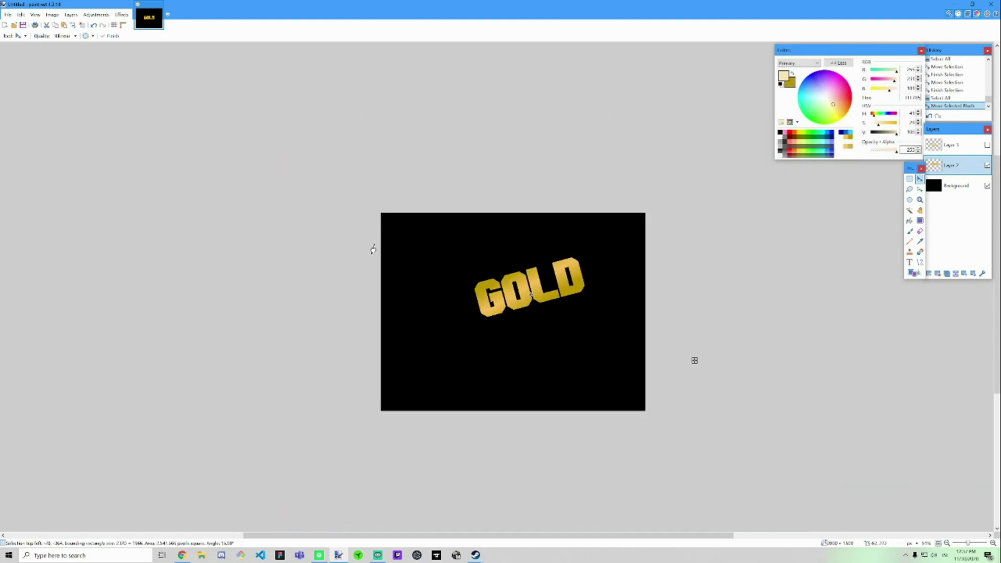
left_click_drag(530, 308, 550, 327)
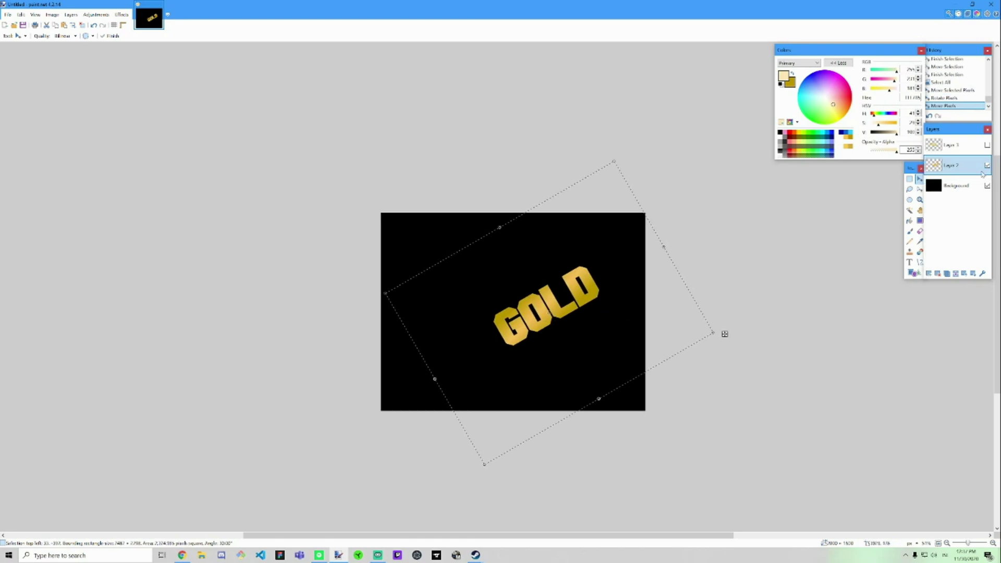
Step: Commit the rotated text, make Background the active layer and select the whole canvas
left_click(968, 190)
left_click(967, 190)
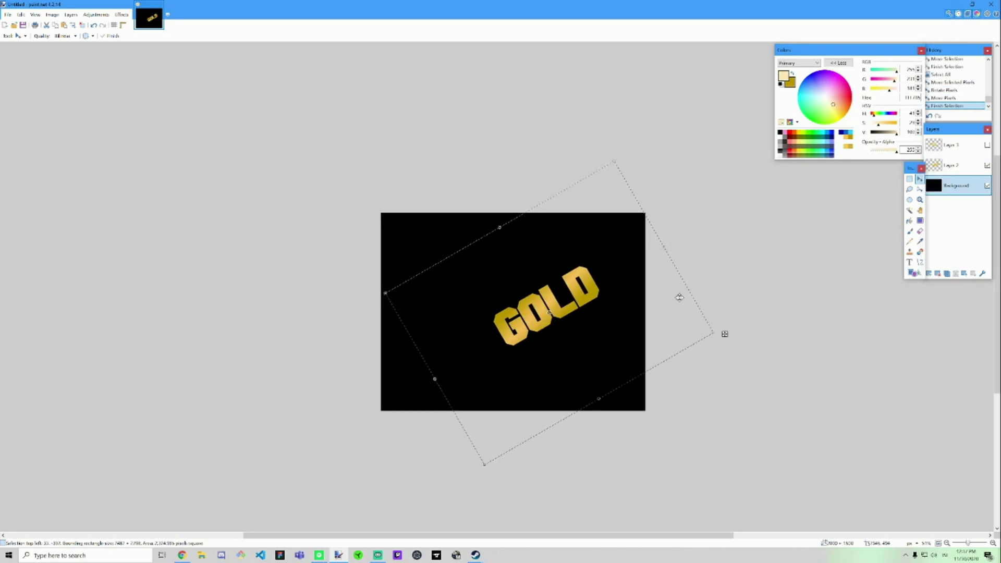
key("ctrl+a")
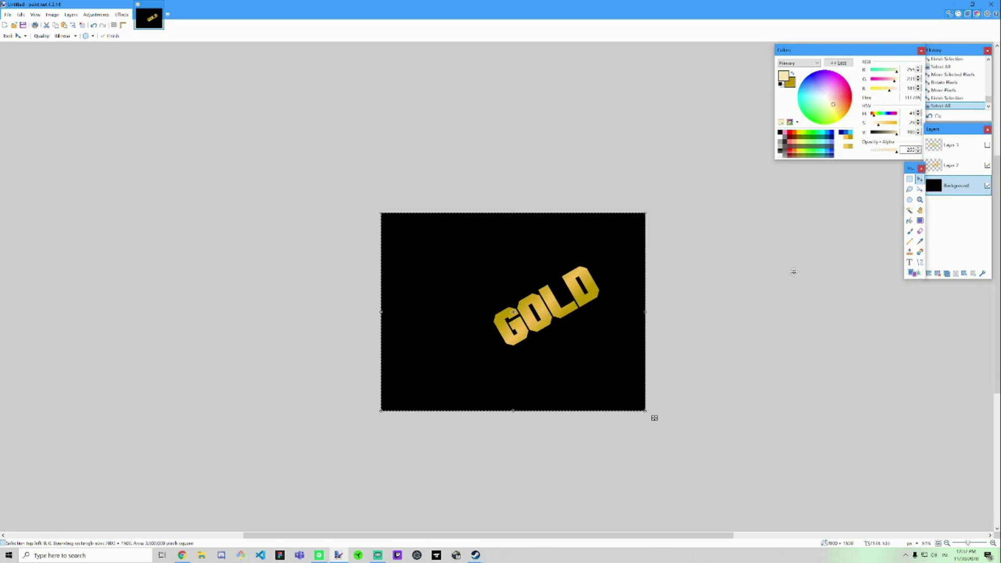